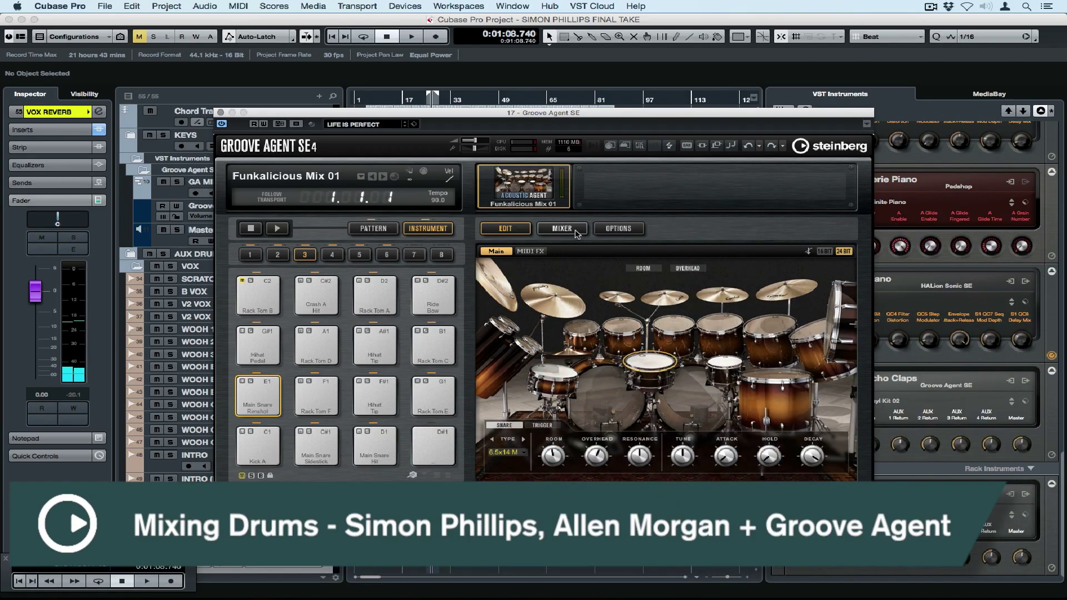
Step: Route the Kicks, Snares, Hihat and Toms channels to Out 2 through Out 5
{"action": "left_click", "coordinate": [578, 232]}
{"action": "left_click", "coordinate": [499, 277]}
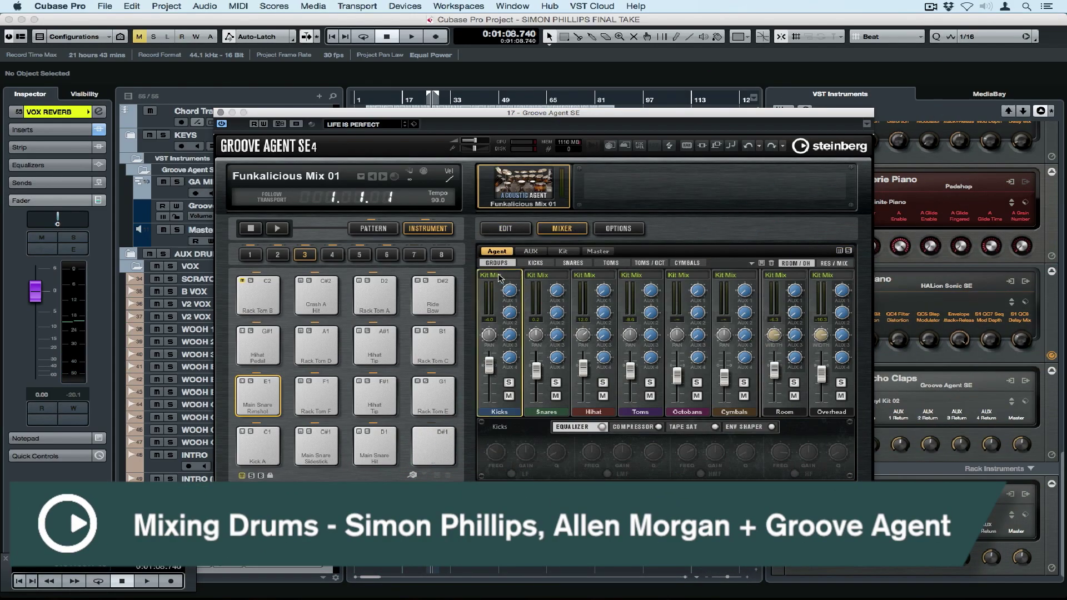
{"action": "left_click", "coordinate": [499, 277]}
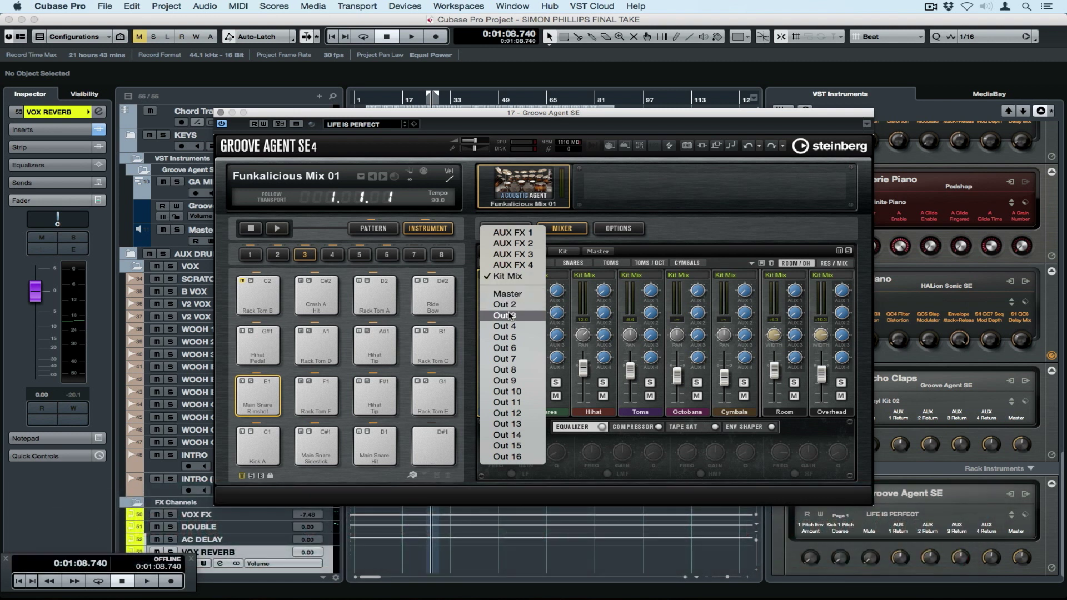
{"action": "left_click", "coordinate": [505, 305]}
{"action": "left_click", "coordinate": [558, 276]}
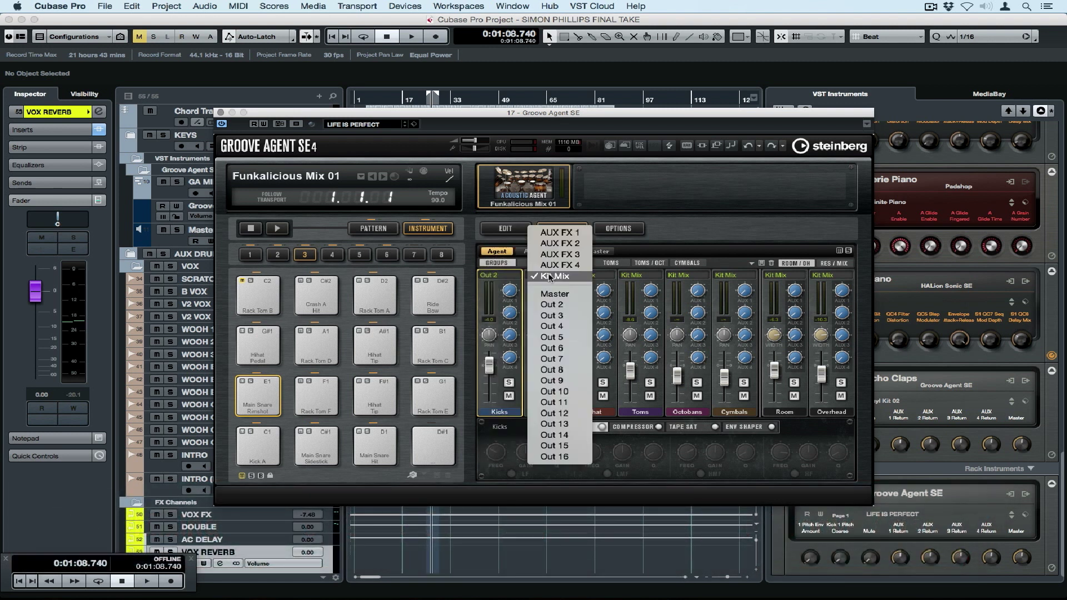
{"action": "left_click", "coordinate": [553, 315]}
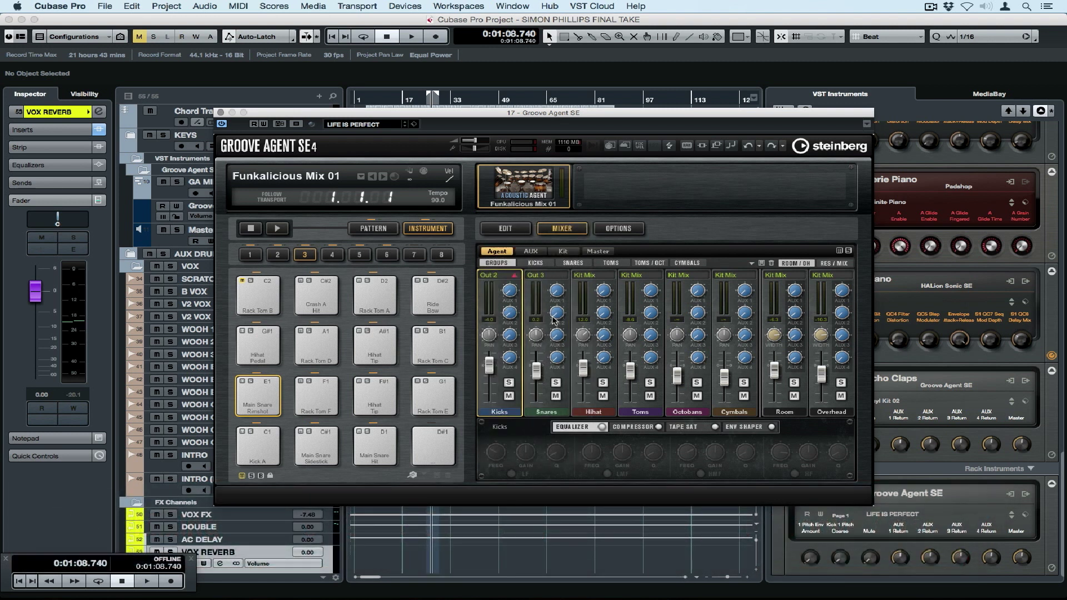
{"action": "left_click", "coordinate": [589, 277]}
{"action": "left_click", "coordinate": [596, 328]}
{"action": "left_click", "coordinate": [642, 276]}
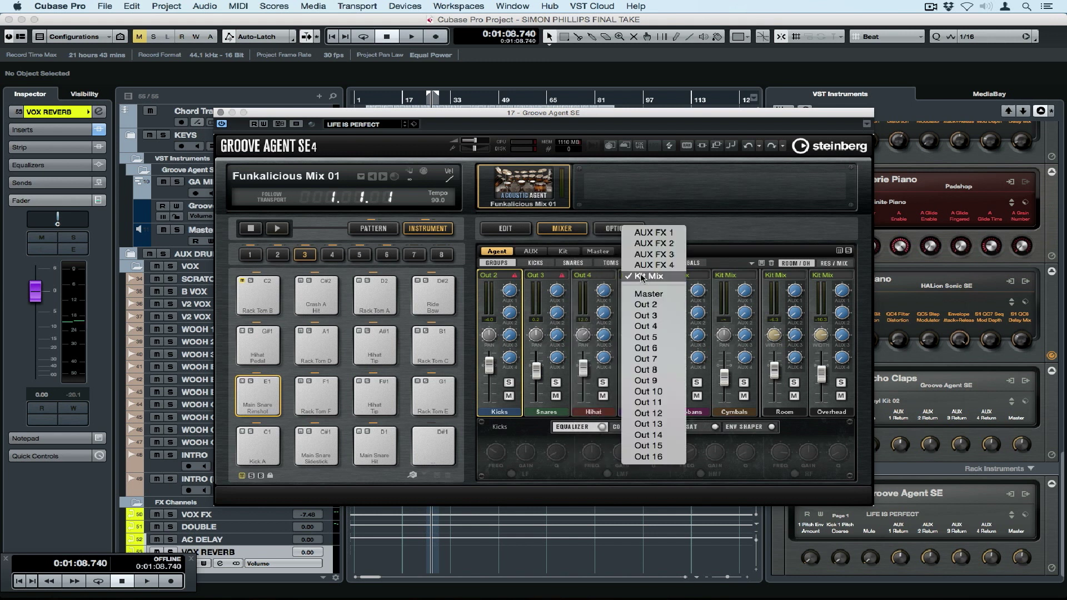
{"action": "left_click", "coordinate": [649, 336]}
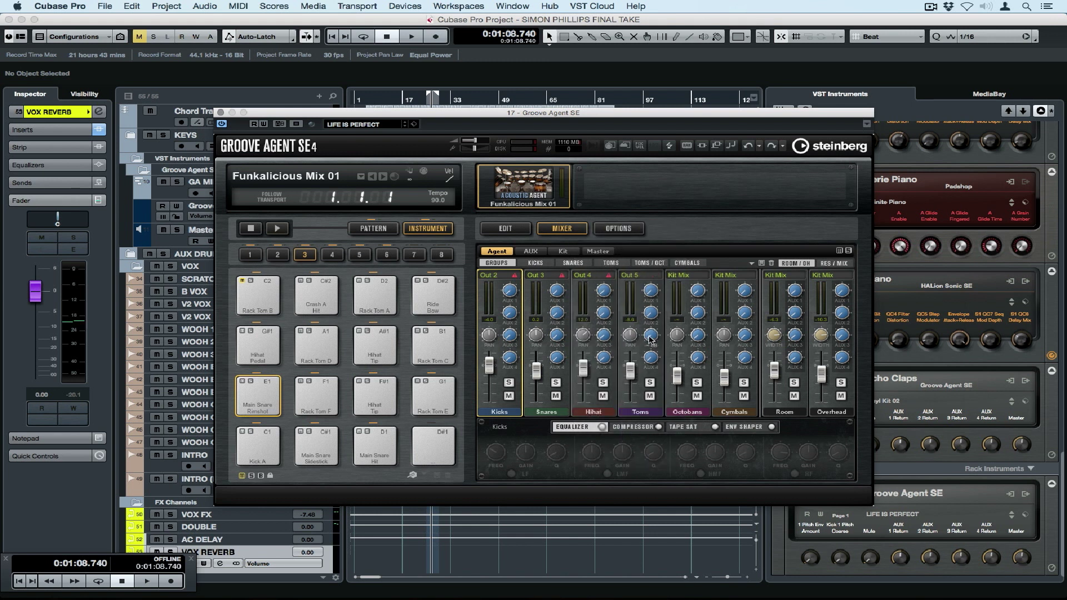
Step: Route the Octobans, Cymbals, Room and Overhead channels to Out 6 through Out 9
{"action": "left_click", "coordinate": [694, 277]}
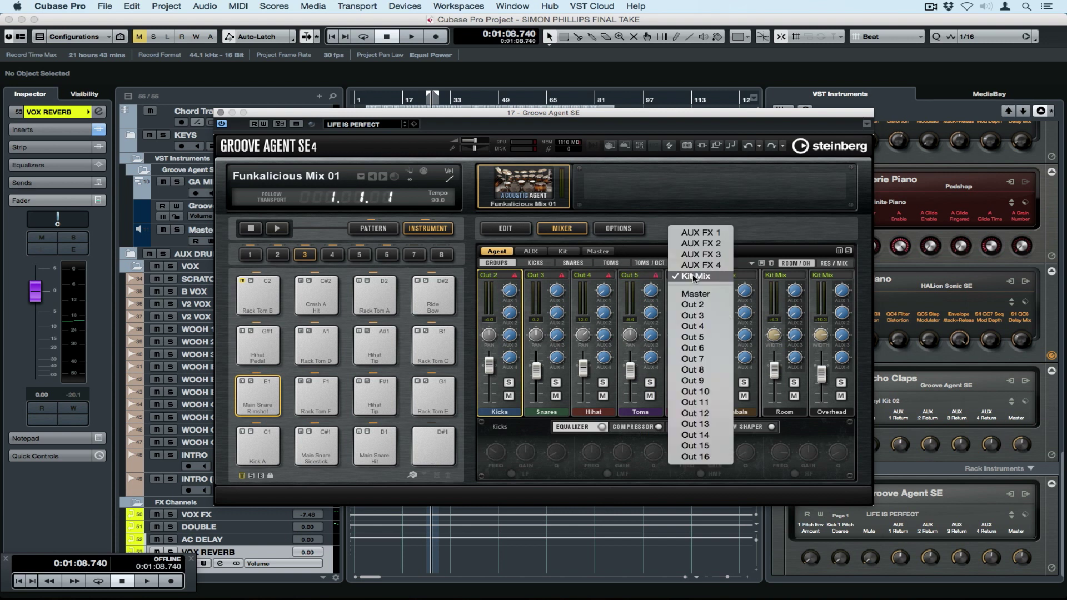
{"action": "left_click", "coordinate": [705, 351]}
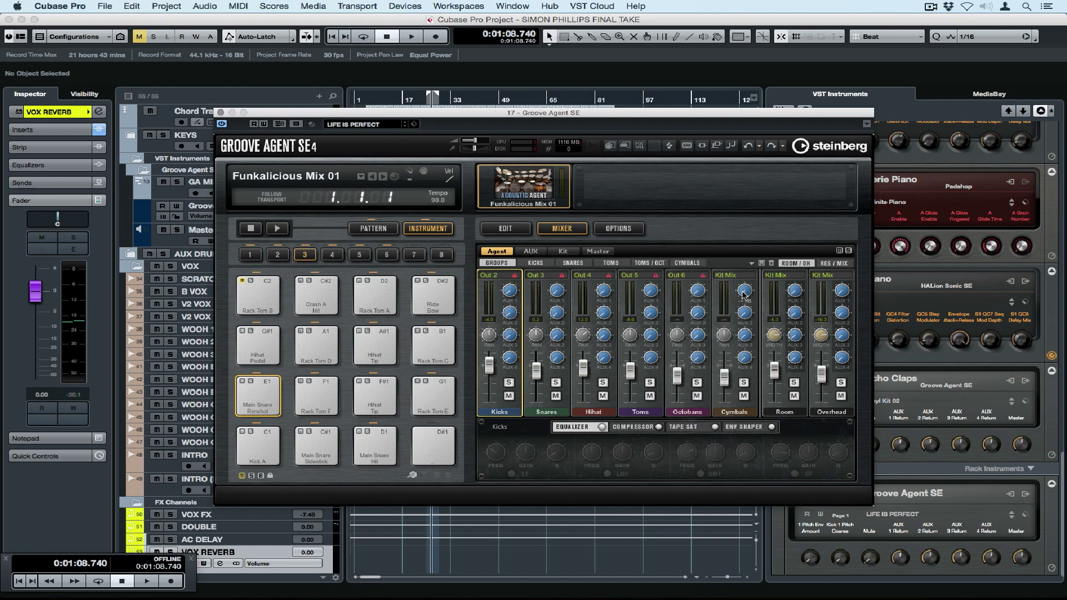
{"action": "left_click", "coordinate": [730, 274]}
{"action": "left_click", "coordinate": [728, 275]}
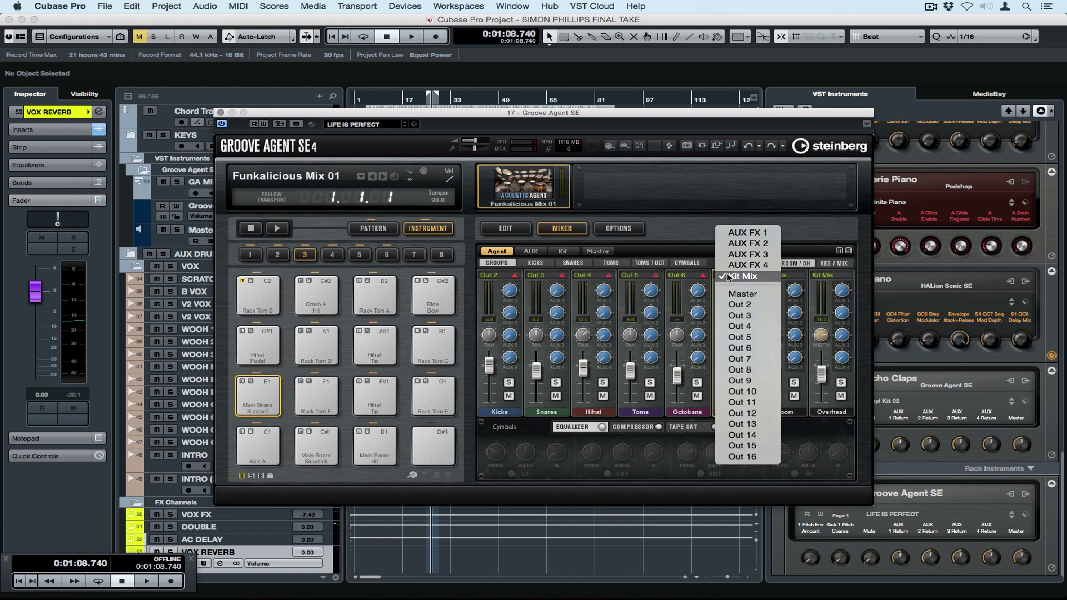
{"action": "left_click", "coordinate": [743, 357]}
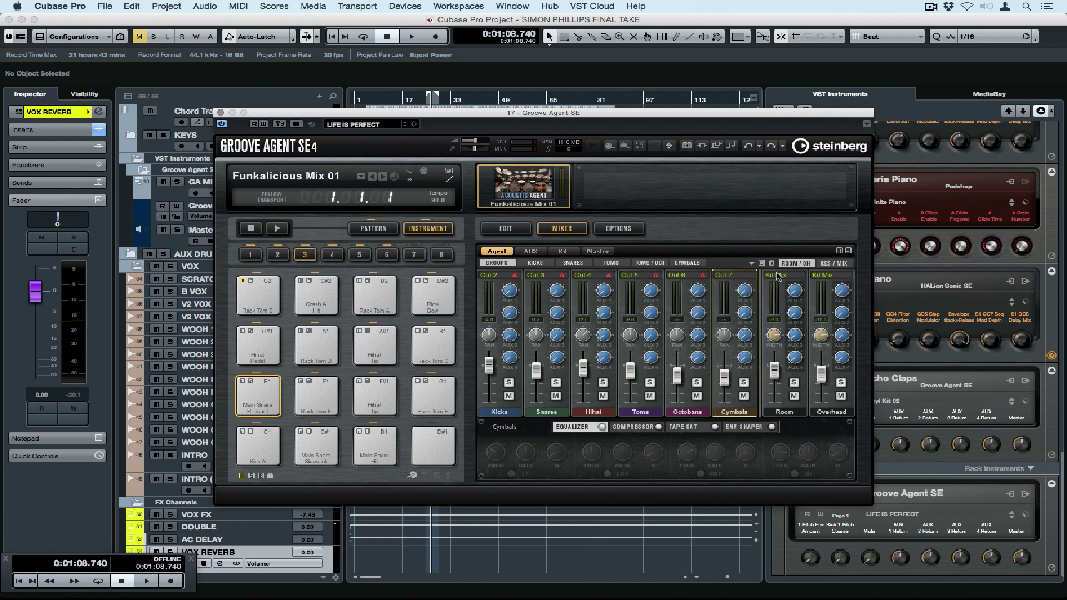
{"action": "left_click", "coordinate": [781, 276]}
{"action": "left_click", "coordinate": [791, 371]}
{"action": "left_click", "coordinate": [825, 276]}
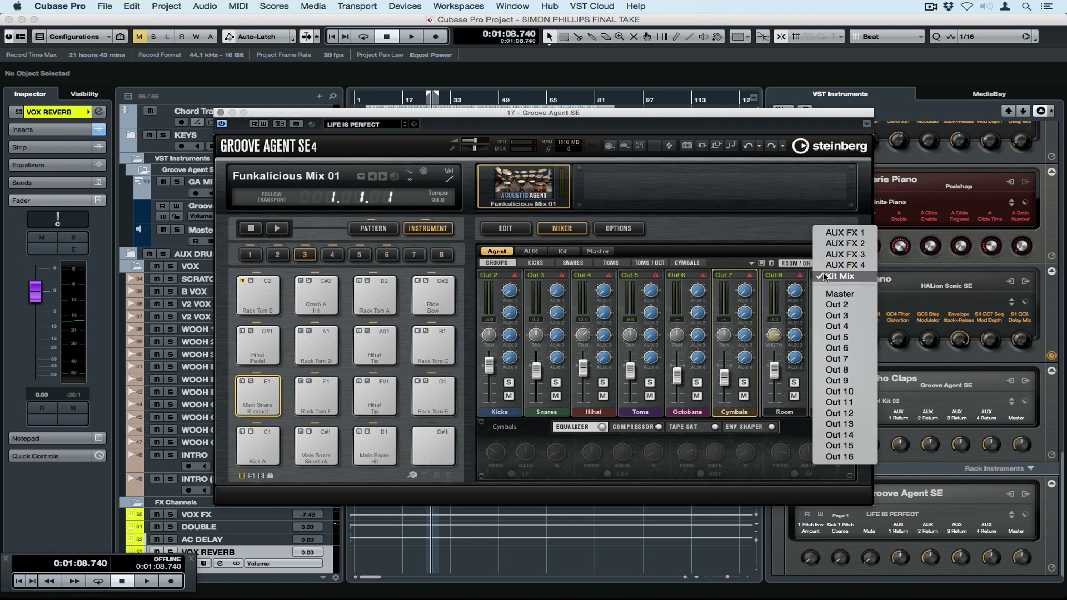
{"action": "left_click", "coordinate": [845, 382]}
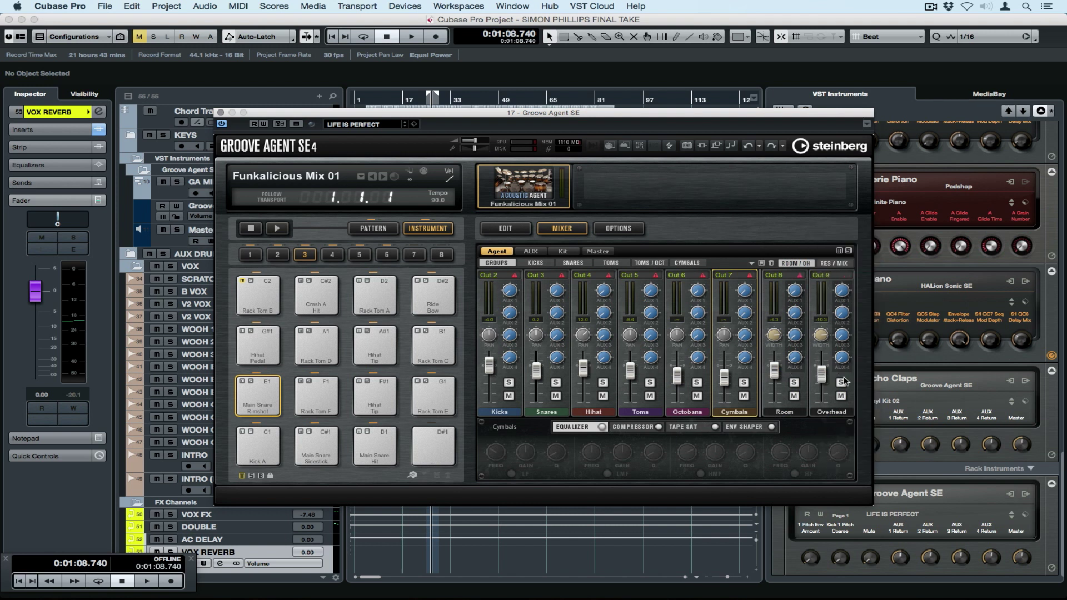
Step: Send AUX FX 1 to Out 10, return to the kit channels and start playback
{"action": "left_click", "coordinate": [832, 264]}
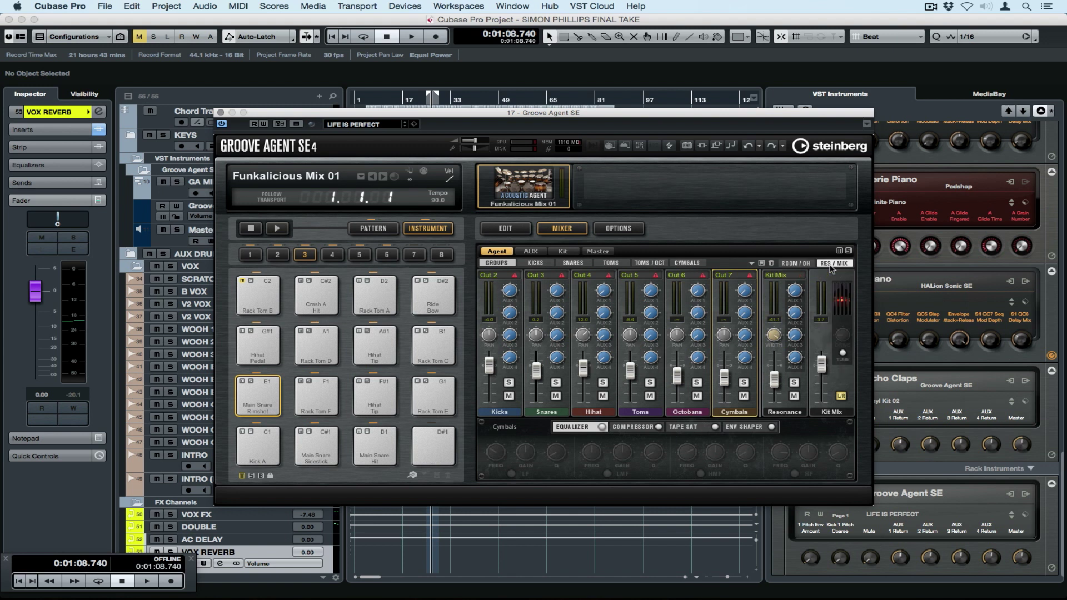
{"action": "left_click", "coordinate": [531, 251]}
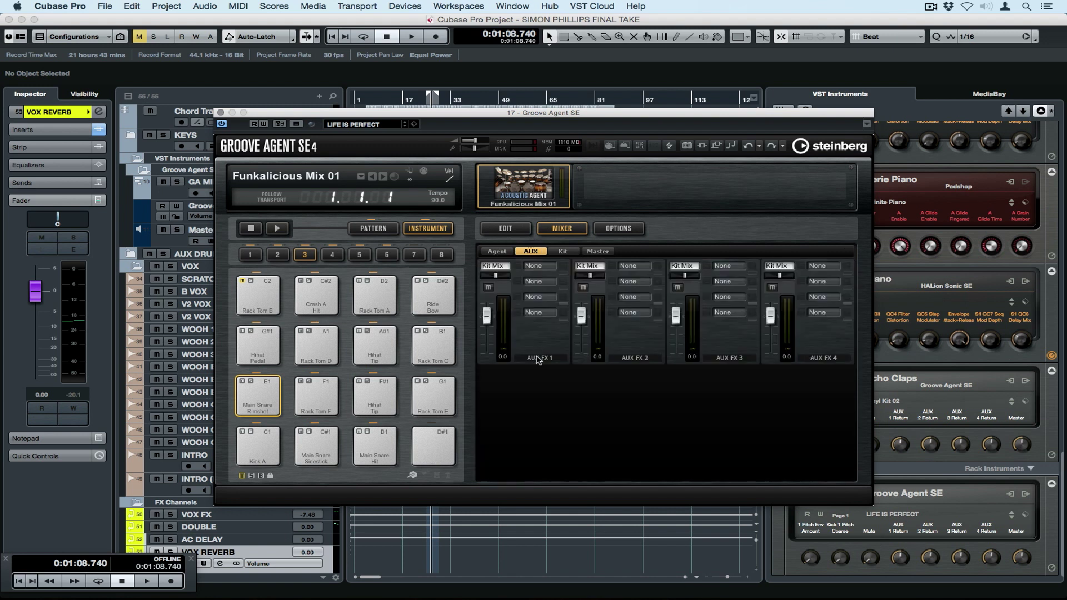
{"action": "left_click", "coordinate": [496, 266]}
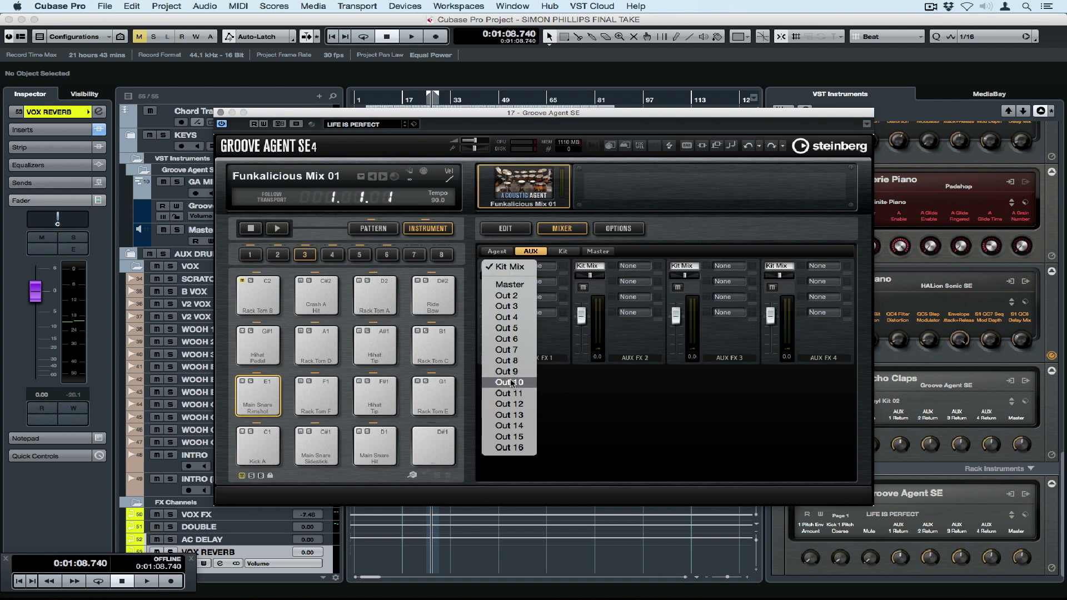
{"action": "left_click", "coordinate": [511, 383]}
{"action": "left_click", "coordinate": [497, 251]}
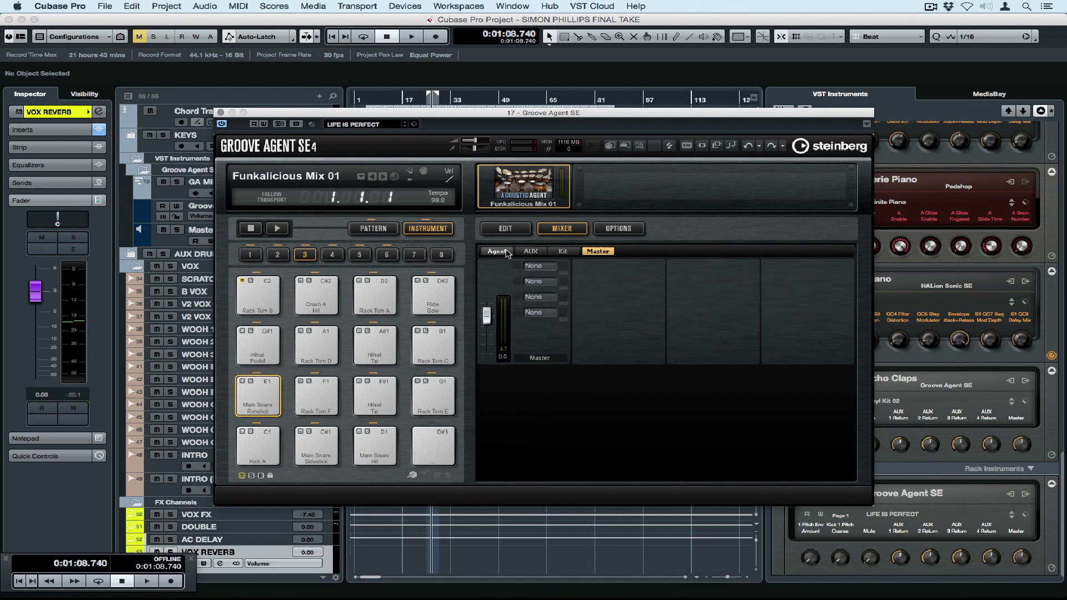
{"action": "key", "text": "space"}
{"action": "key", "text": "space"}
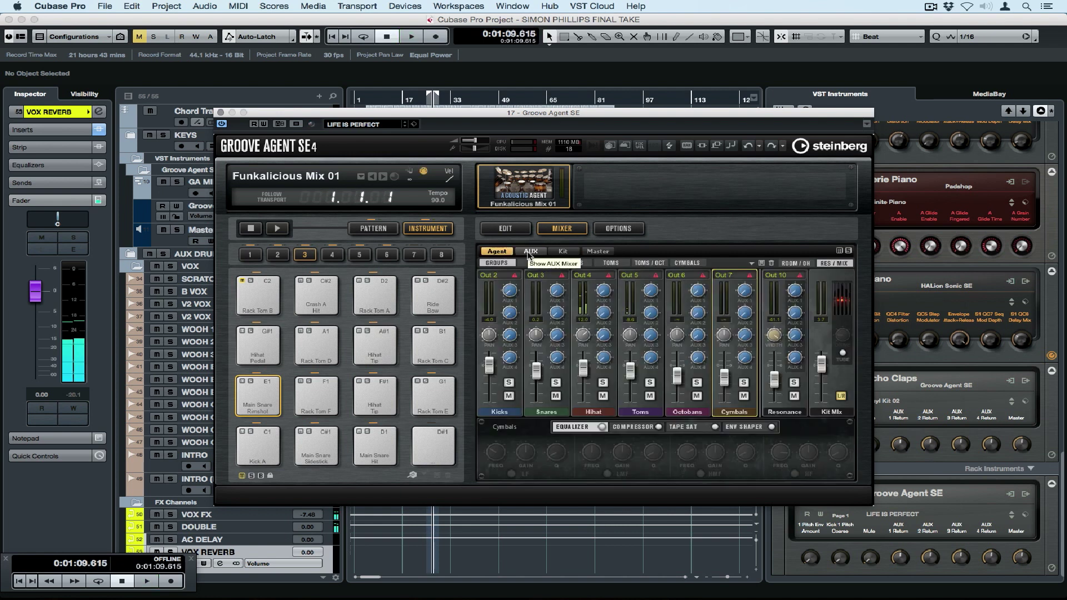
Step: Activate all Groove Agent SE outputs, close the plugin and bring up the MixConsole with F3
{"action": "left_click", "coordinate": [1027, 495]}
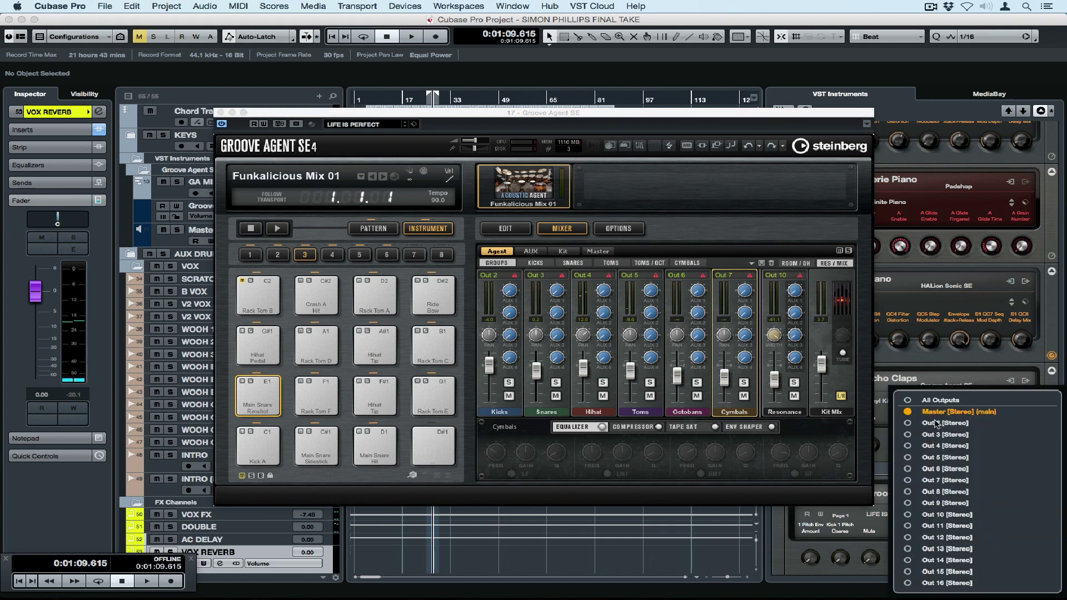
{"action": "left_click", "coordinate": [908, 400]}
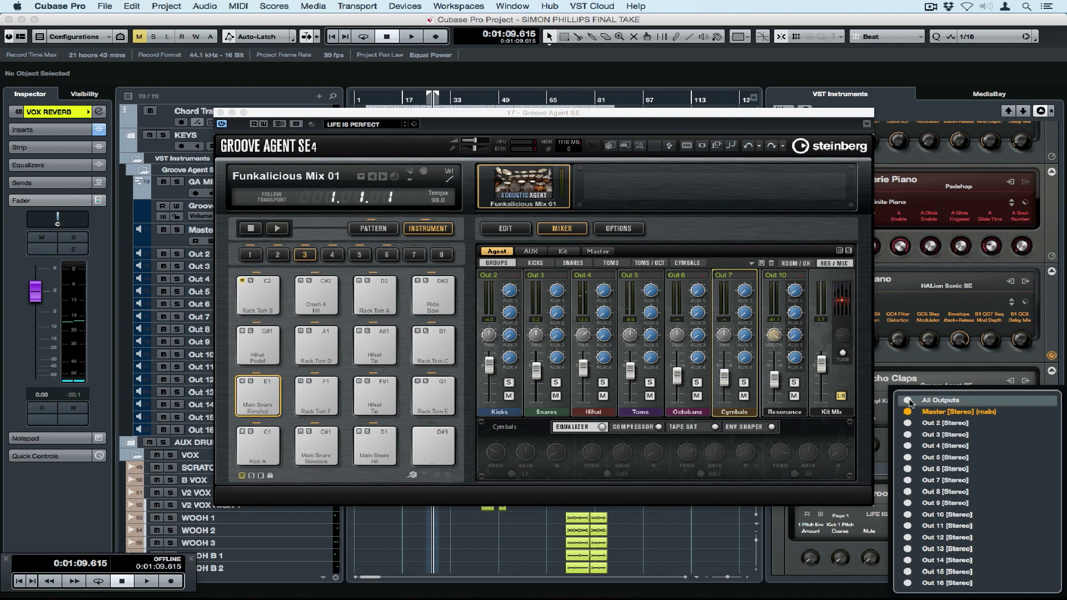
{"action": "left_click", "coordinate": [219, 112]}
{"action": "key", "text": "F3"}
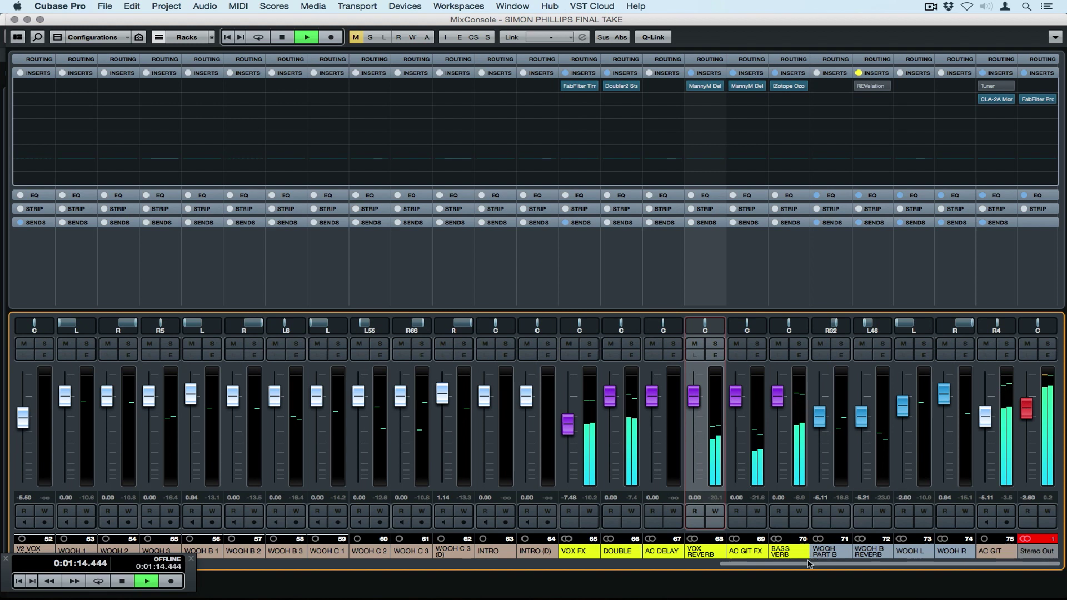
Step: Stop playback and rename Out 2 and Out 3 to KICK and SNARE
{"action": "left_click_drag", "start_coordinate": [809, 564], "coordinate": [133, 554]}
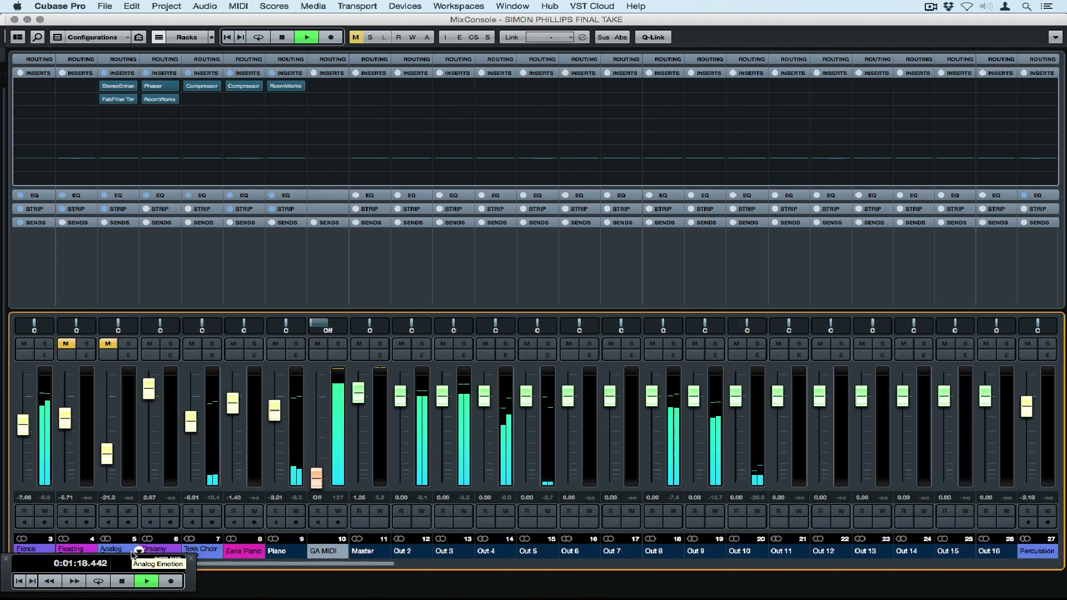
{"action": "key", "text": "space"}
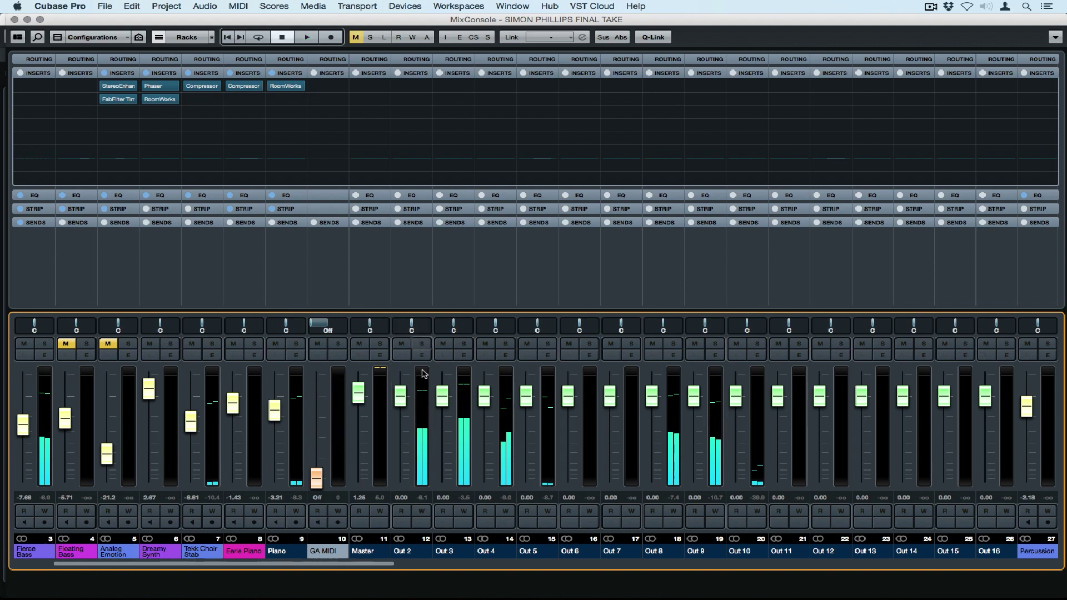
{"action": "left_click", "coordinate": [409, 553]}
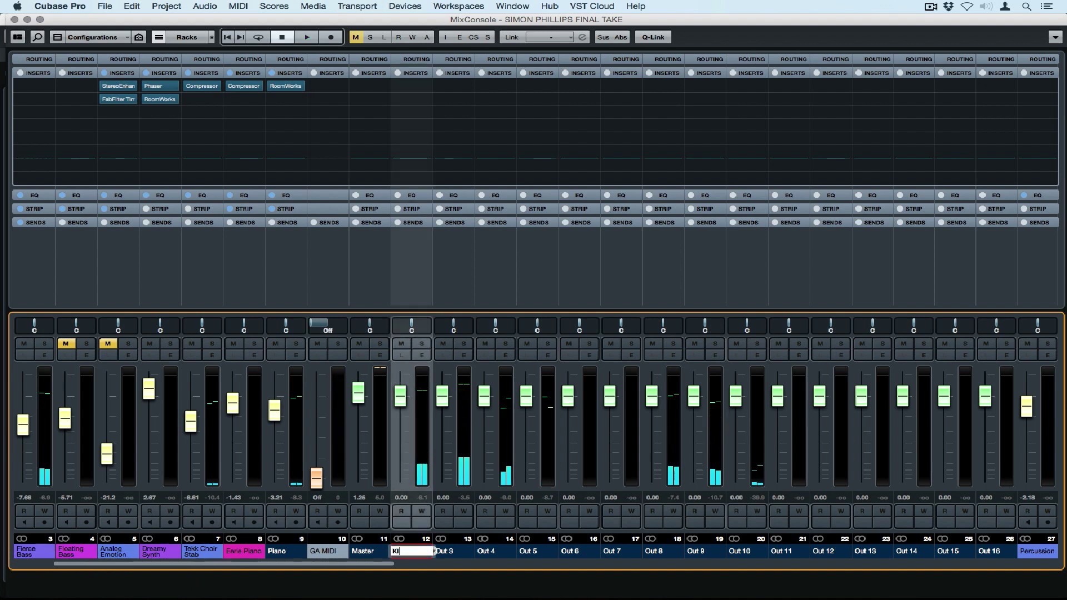
{"action": "type", "text": "KICK"}
{"action": "left_click", "coordinate": [455, 552]}
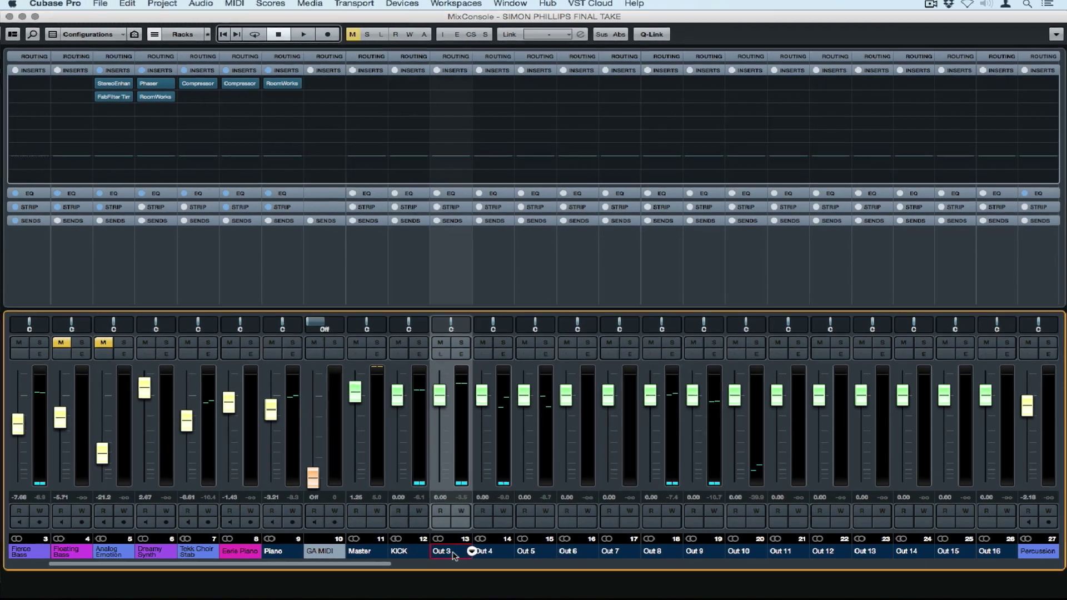
{"action": "key", "text": "s"}
{"action": "double_click", "coordinate": [442, 552]}
{"action": "type", "text": "SNARE"}
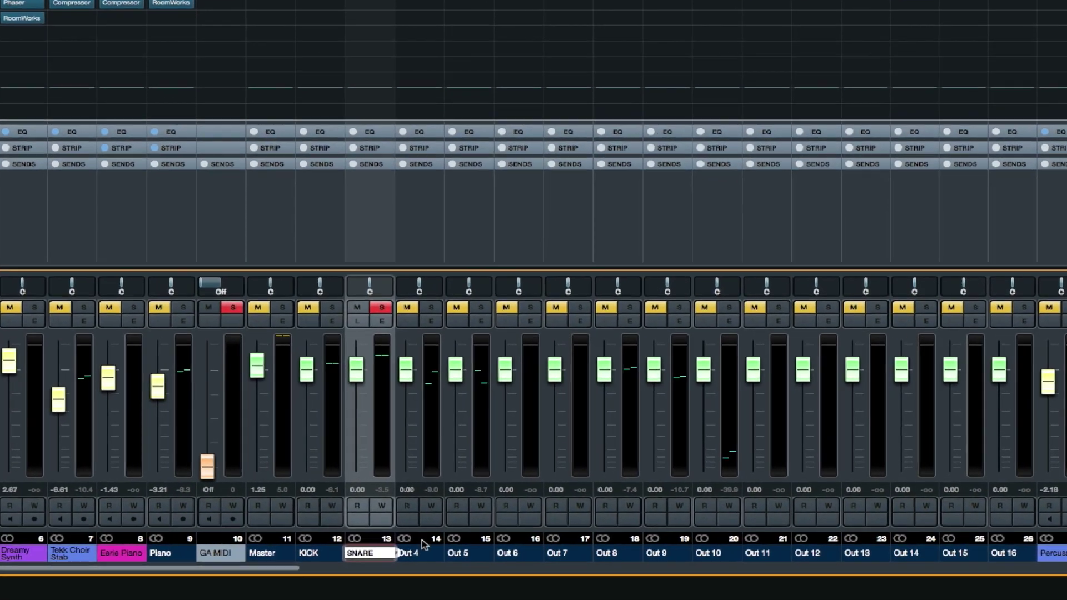
Step: Rename Out 4 through Out 8 to HATS, TOMS, OB, CYMB and OH
{"action": "double_click", "coordinate": [423, 547]}
{"action": "type", "text": "HATS"}
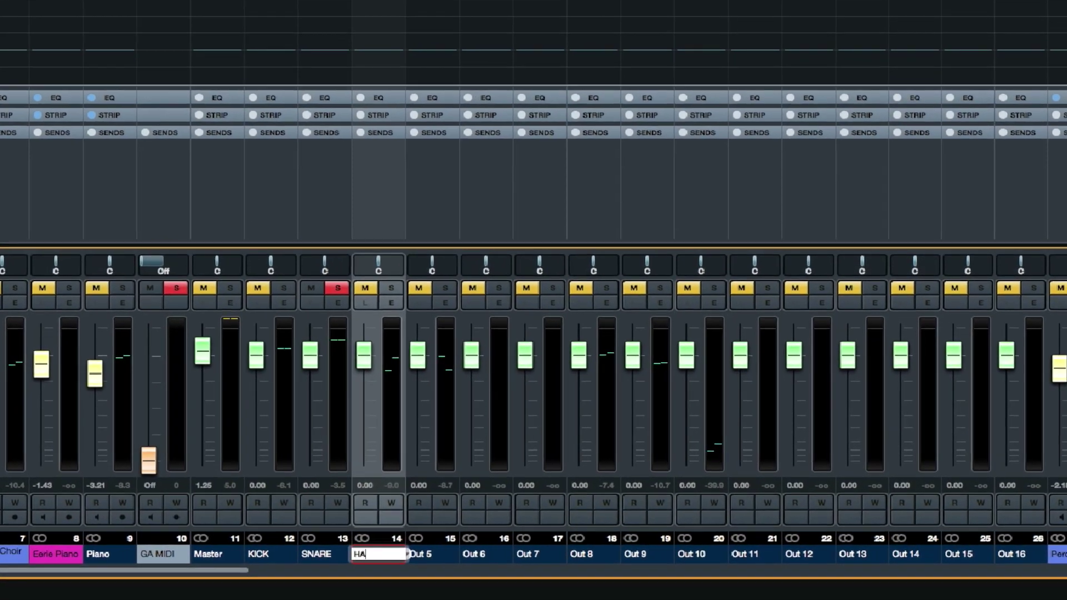
{"action": "double_click", "coordinate": [459, 557]}
{"action": "type", "text": "TOMS"}
{"action": "double_click", "coordinate": [442, 555]}
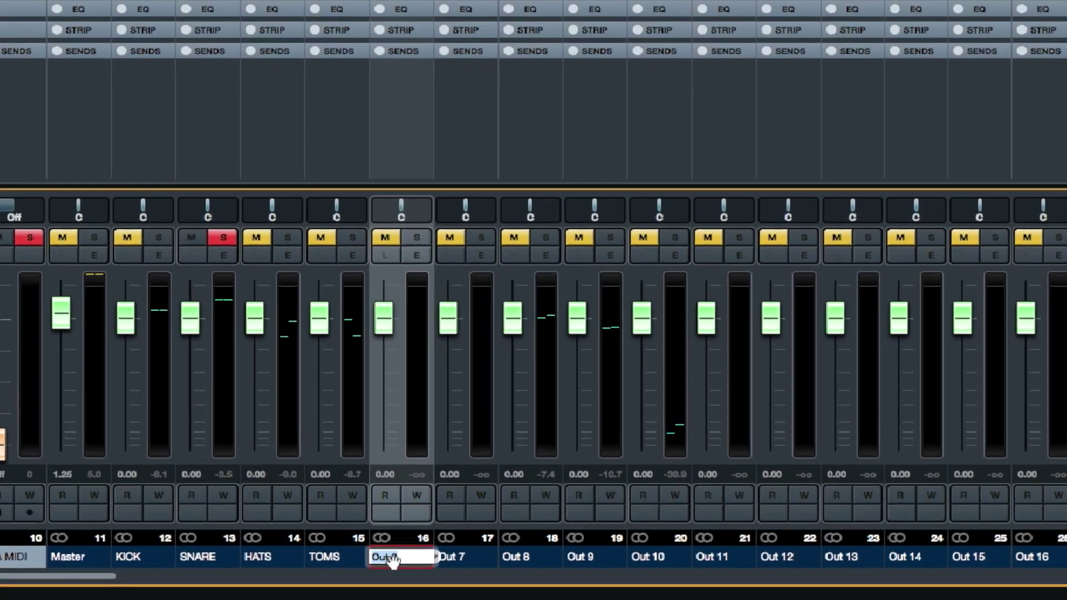
{"action": "type", "text": "OB"}
{"action": "double_click", "coordinate": [401, 559]}
{"action": "type", "text": "CYMB"}
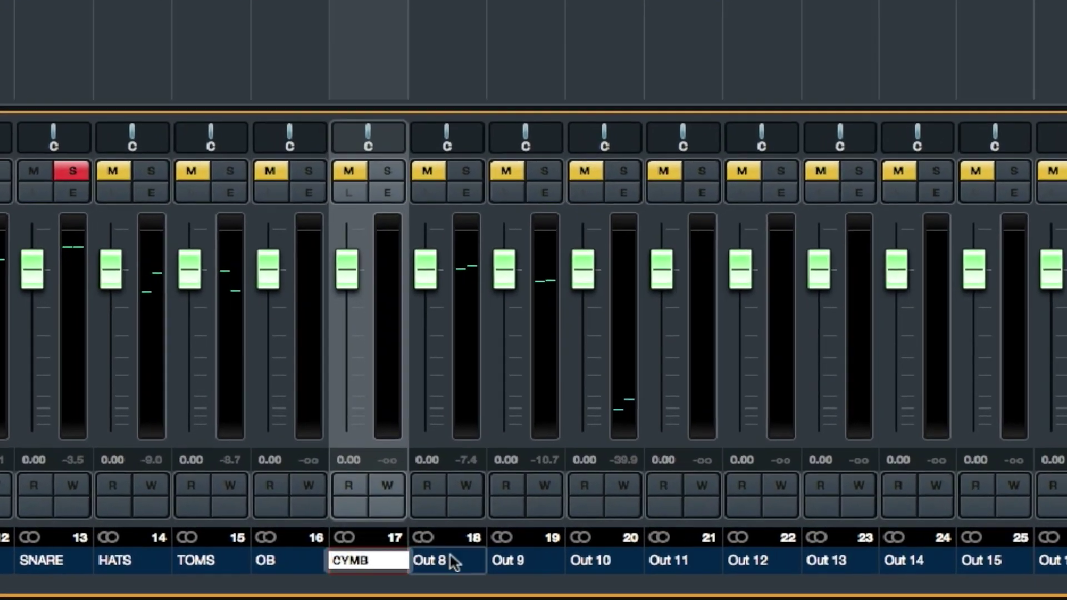
{"action": "double_click", "coordinate": [473, 561]}
{"action": "type", "text": "OH"}
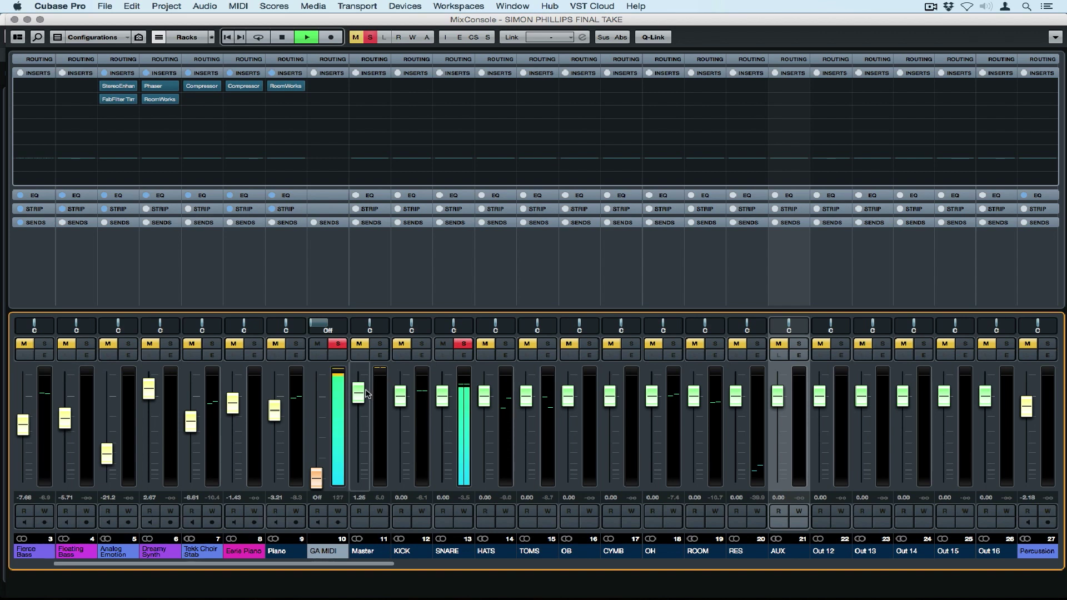
Step: Unsolo GA MIDI and SNARE, then load the AM Kick Drum 5 Round Pop strip preset onto KICK
{"action": "left_click", "coordinate": [338, 344]}
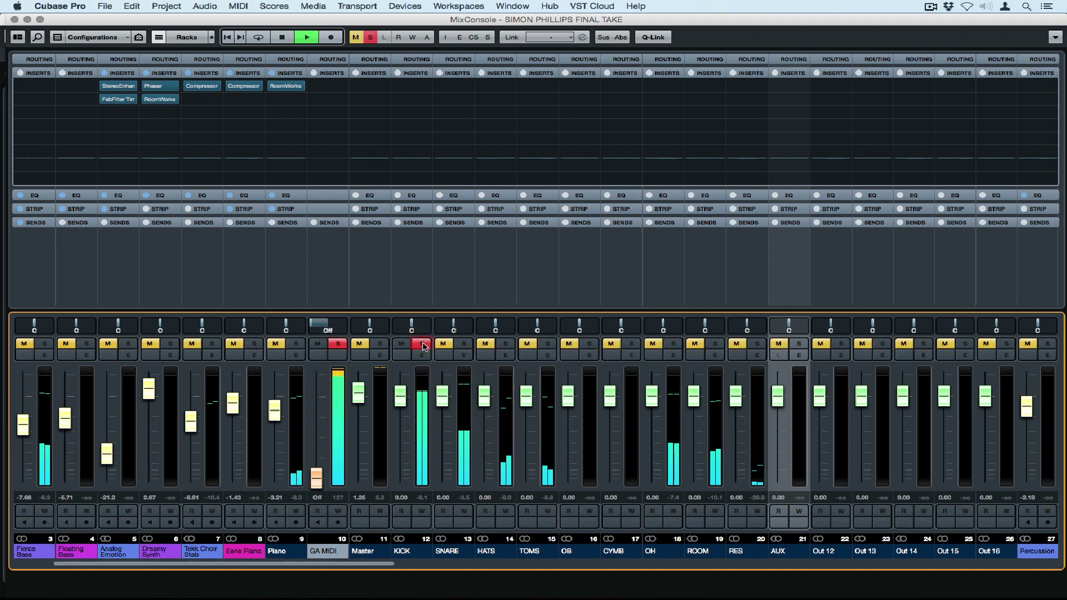
{"action": "left_click", "coordinate": [410, 210]}
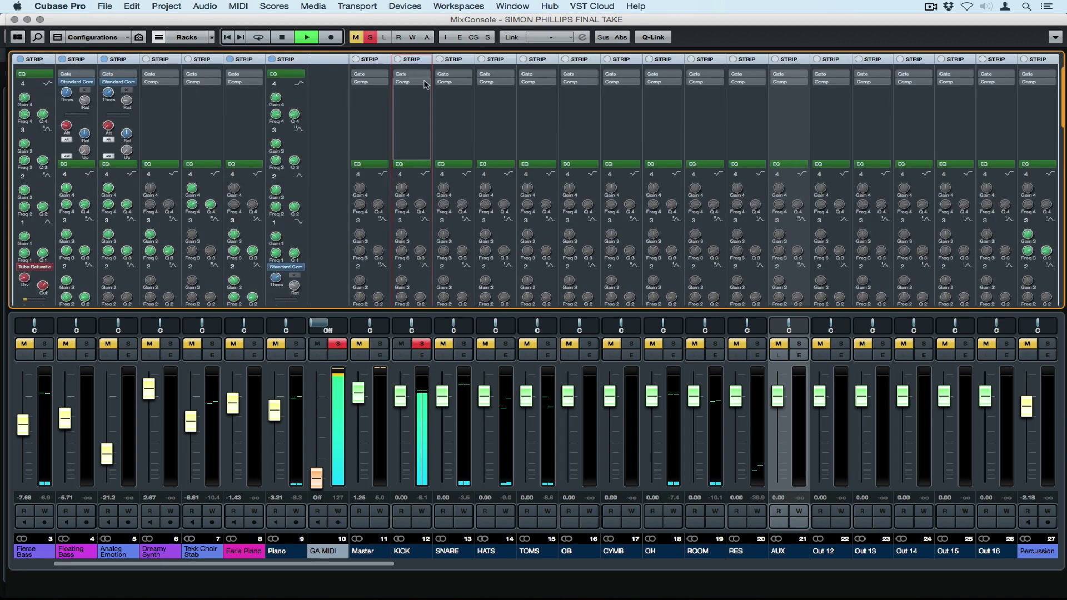
{"action": "left_click", "coordinate": [426, 60]}
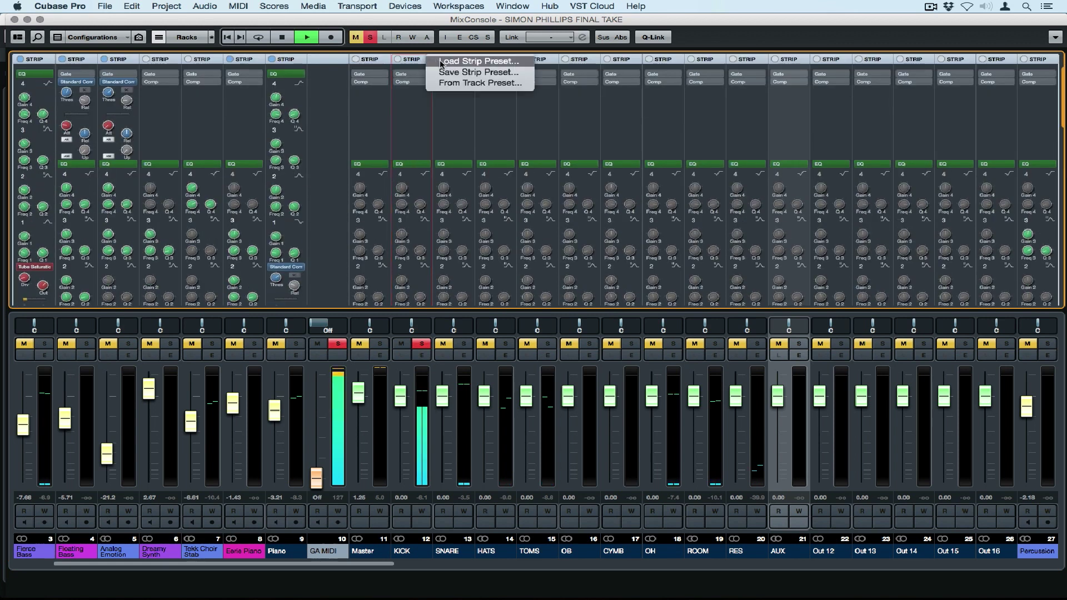
{"action": "left_click", "coordinate": [441, 65]}
{"action": "type", "text": "Ki"}
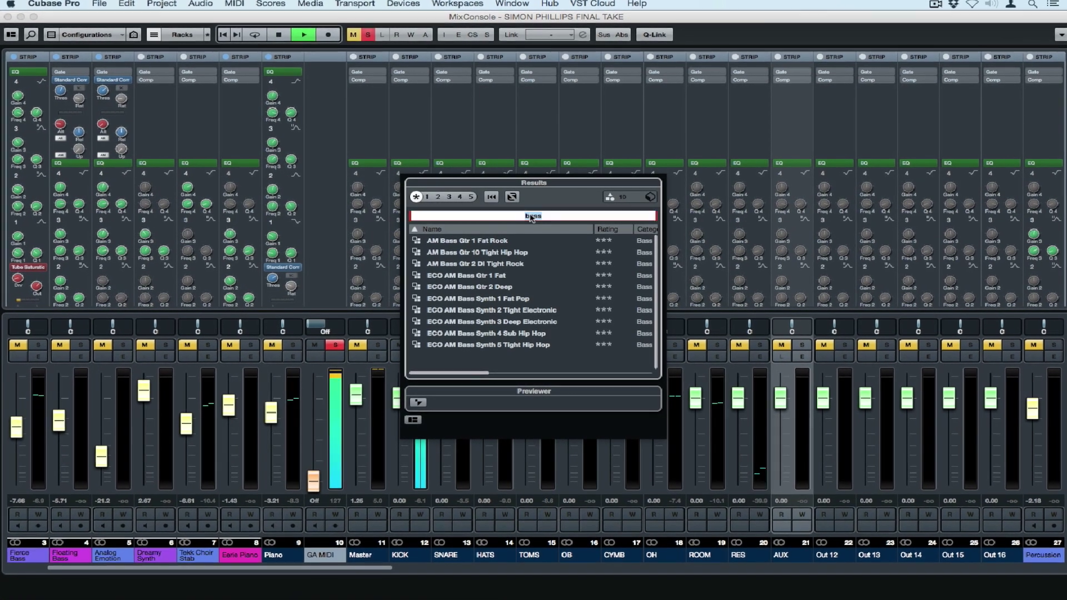
{"action": "type", "text": "ck"}
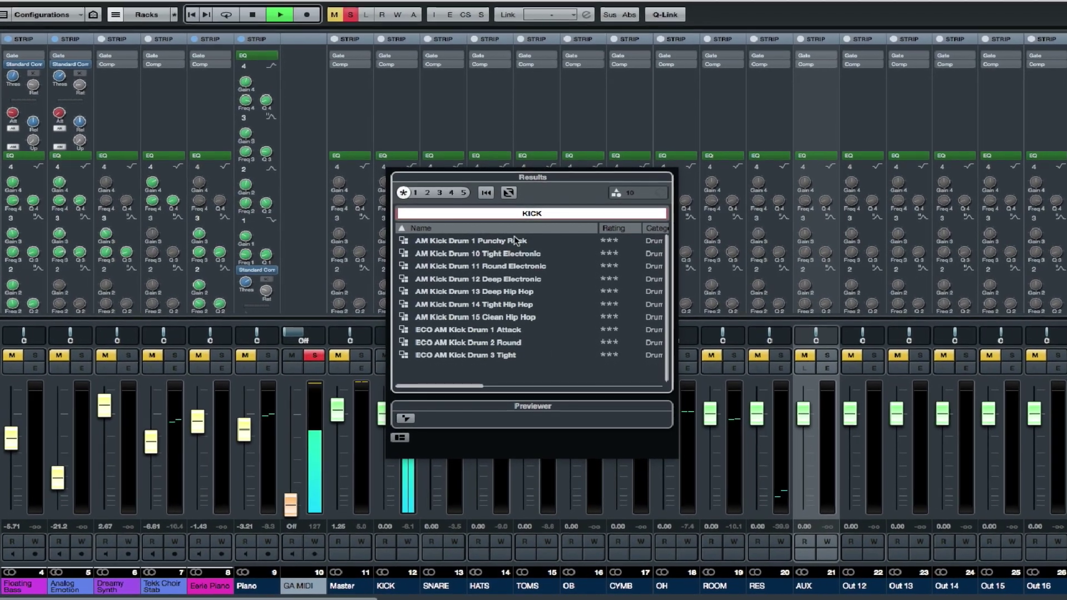
{"action": "key", "text": "Return"}
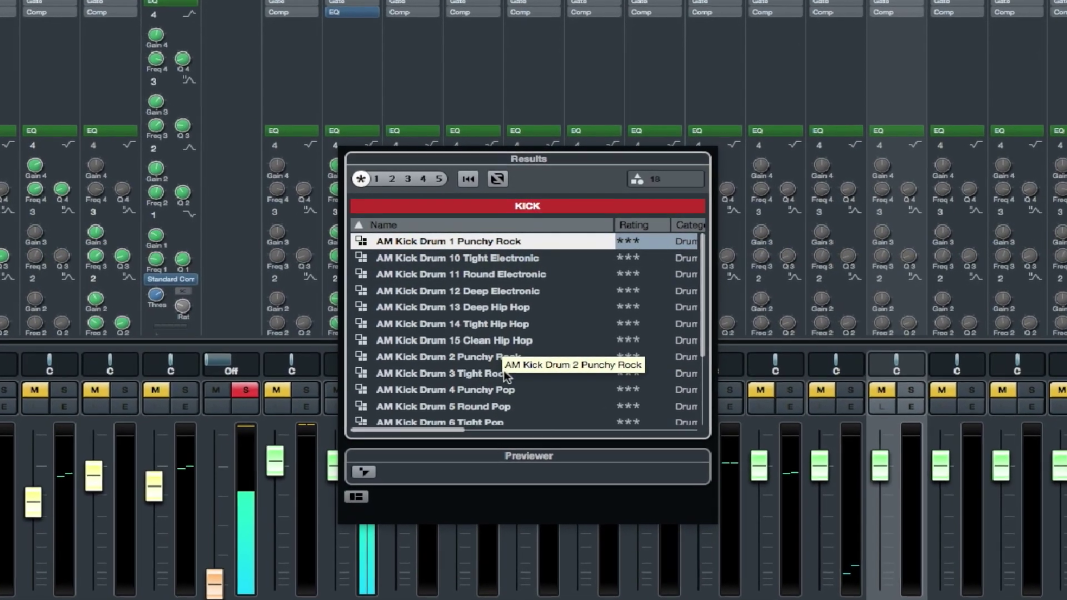
{"action": "scroll", "coordinate": [509, 366], "scroll_direction": "down", "scroll_amount": 2}
{"action": "left_click", "coordinate": [484, 361]}
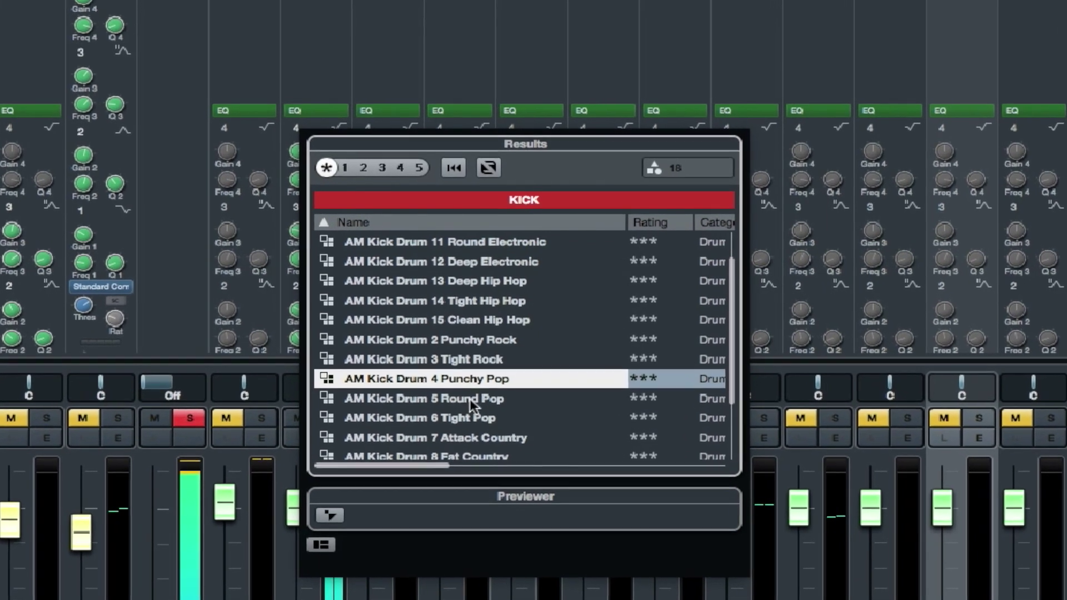
{"action": "left_click", "coordinate": [471, 395]}
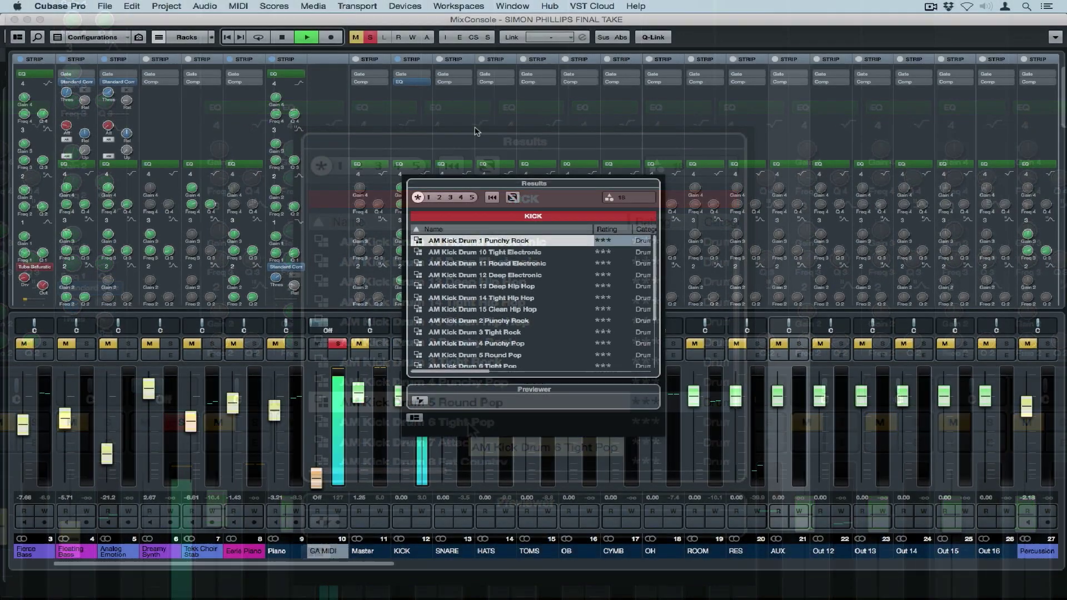
{"action": "left_click", "coordinate": [467, 129]}
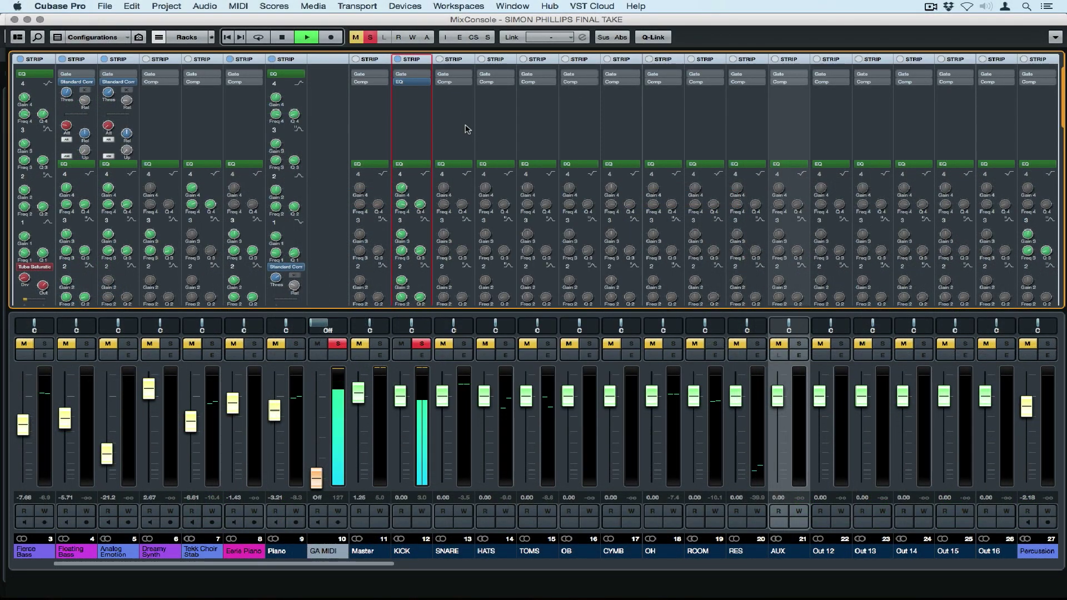
Step: Unsolo KICK and raise its EQ band 2 to reduce the low-mid cut
{"action": "left_click", "coordinate": [422, 344]}
{"action": "left_click", "coordinate": [422, 356]}
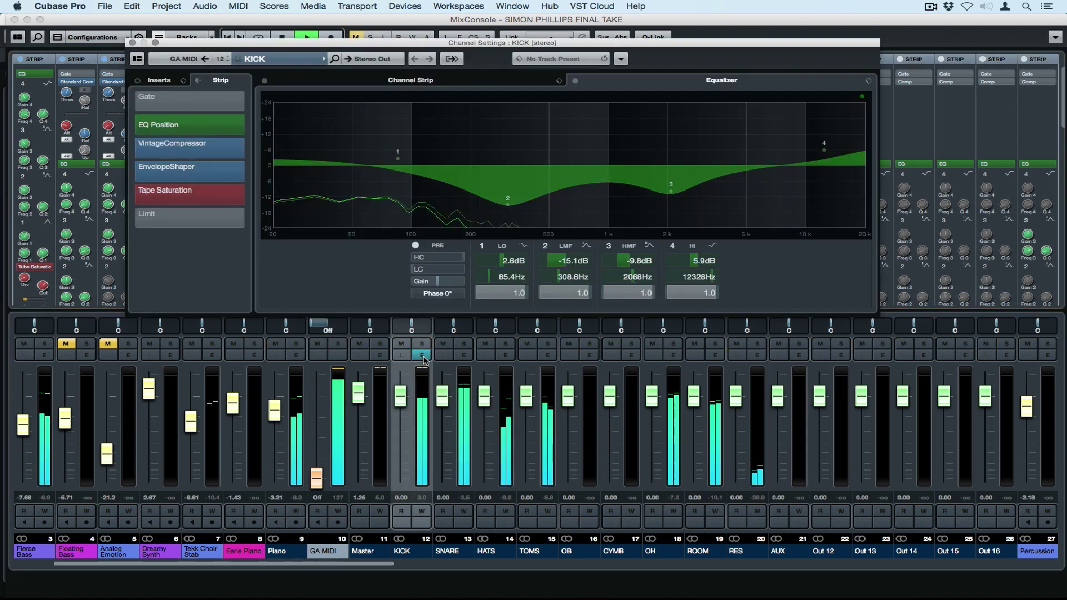
{"action": "left_click_drag", "start_coordinate": [507, 202], "coordinate": [504, 190]}
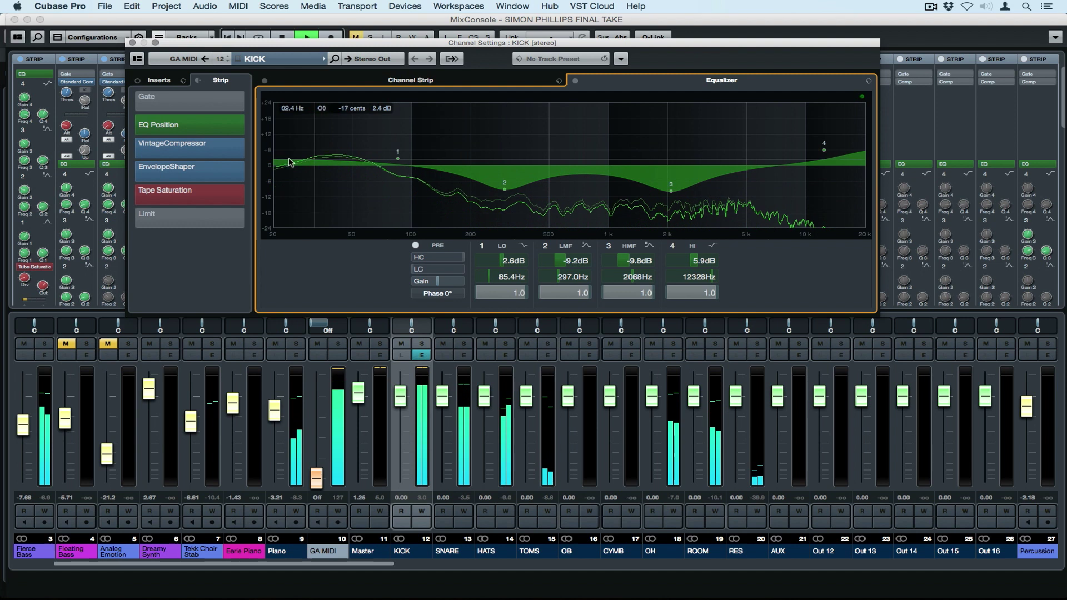
Step: Lower the kick's VintageCompressor input gain, then show the SNARE channel in Channel Settings
{"action": "left_click", "coordinate": [209, 167]}
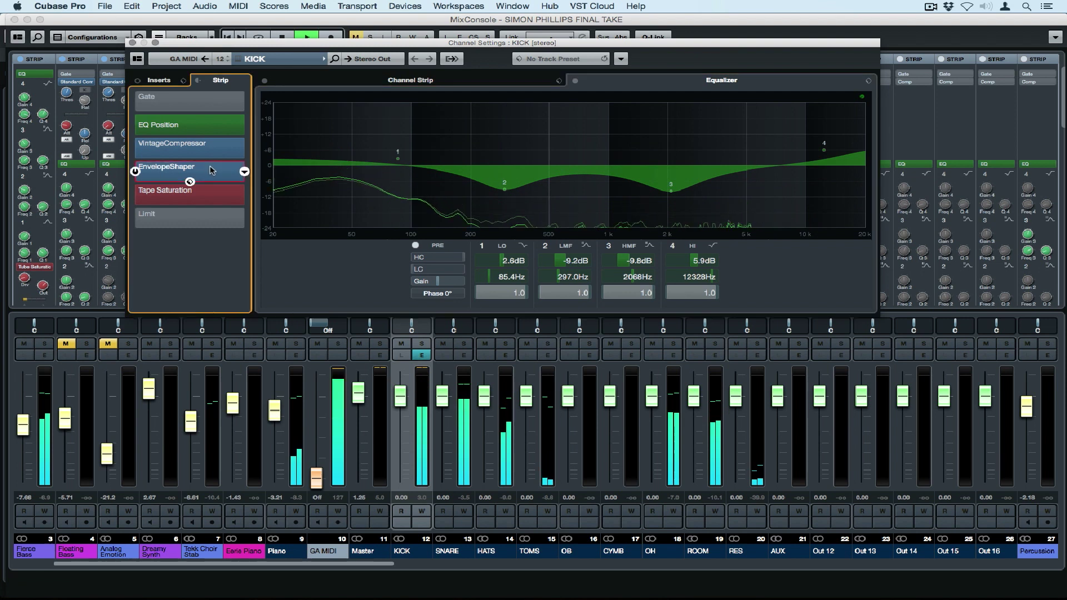
{"action": "left_click", "coordinate": [398, 82]}
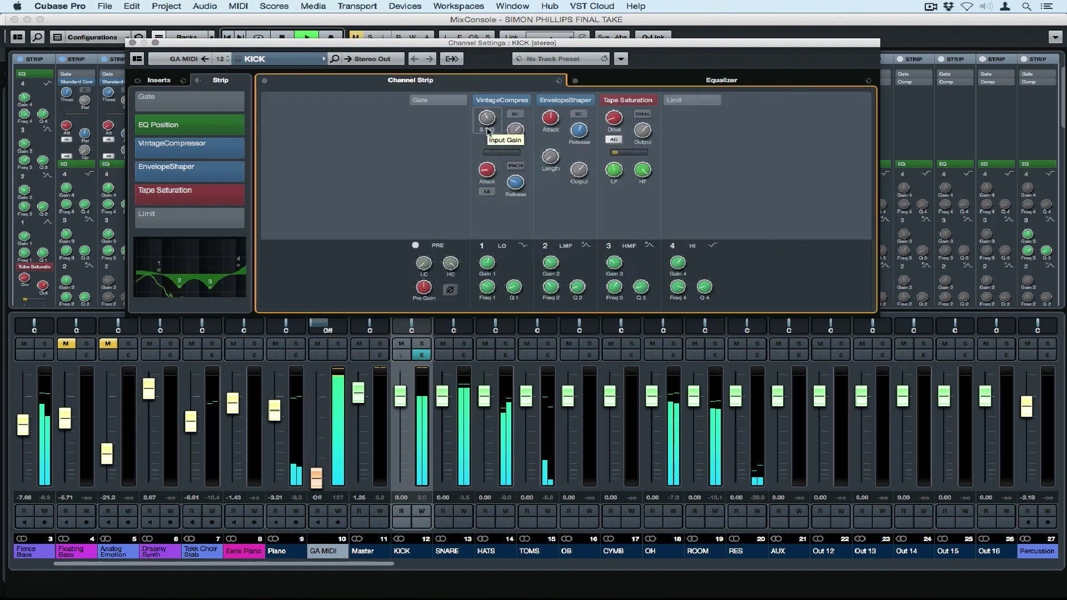
{"action": "left_click_drag", "start_coordinate": [487, 121], "coordinate": [487, 123]}
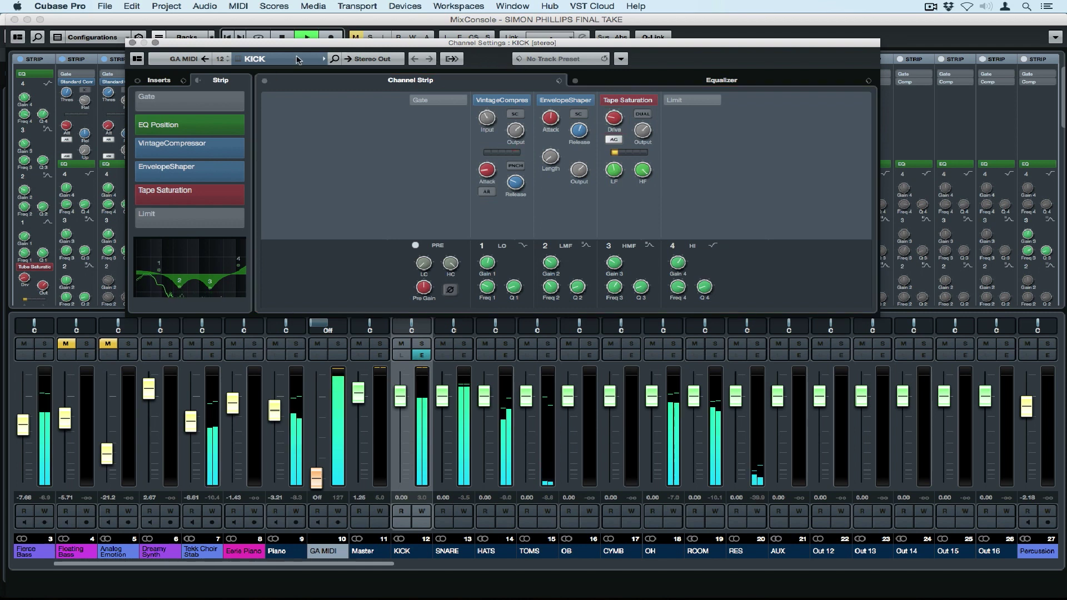
{"action": "left_click", "coordinate": [272, 59]}
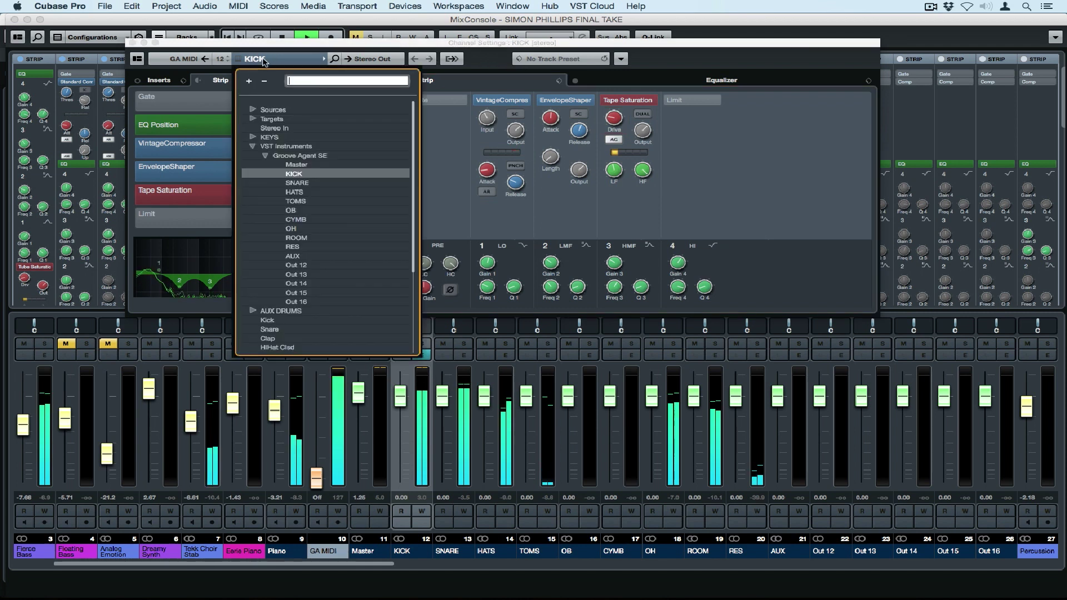
{"action": "left_click", "coordinate": [293, 183]}
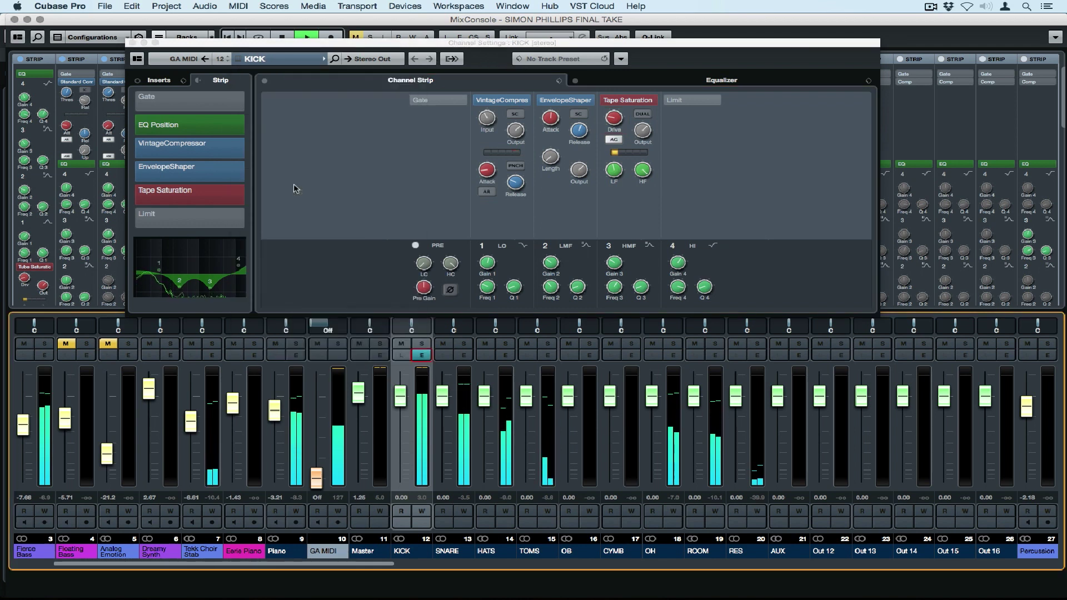
Step: Load AM Snare Drum 1 Crush Rock onto SNARE and lower its fader to -2.75
{"action": "left_click", "coordinate": [559, 80]}
{"action": "left_click", "coordinate": [577, 97]}
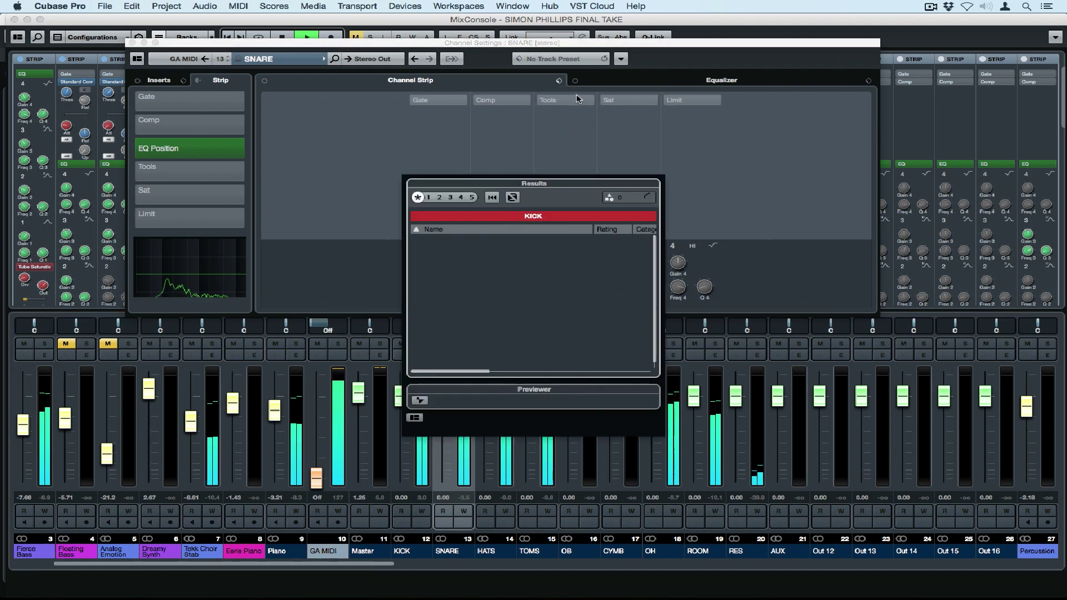
{"action": "left_click", "coordinate": [541, 218]}
{"action": "type", "text": "SNA"}
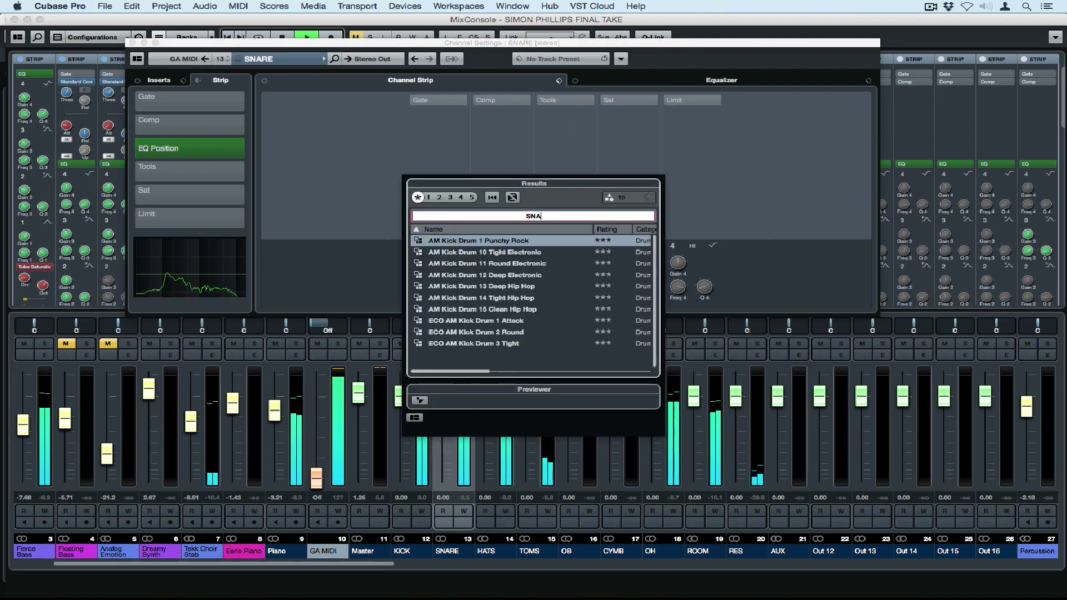
{"action": "type", "text": "RE"}
{"action": "left_click", "coordinate": [516, 242]}
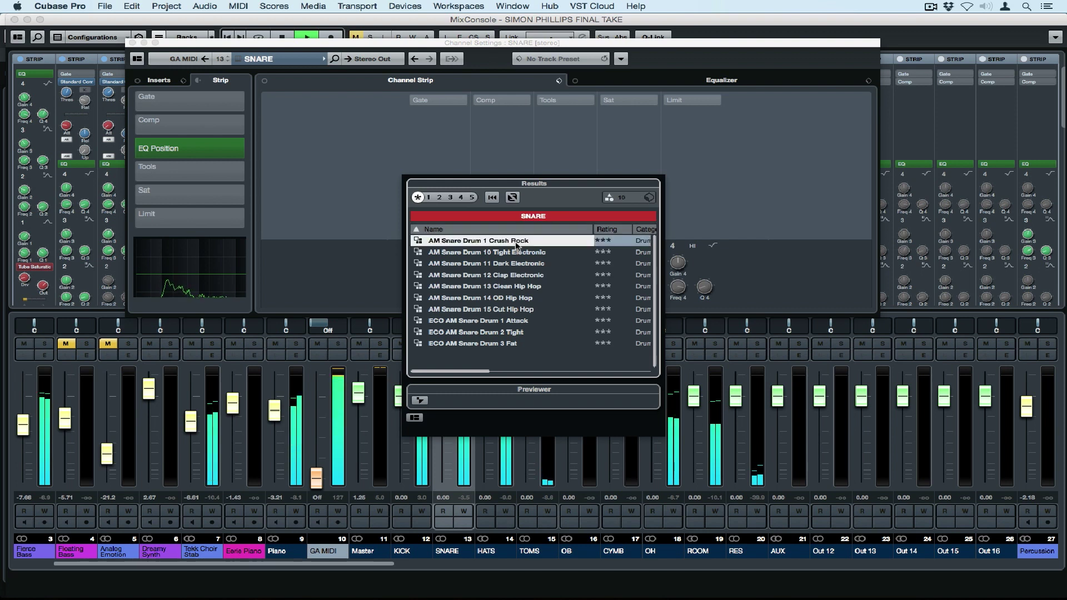
{"action": "left_click", "coordinate": [528, 243]}
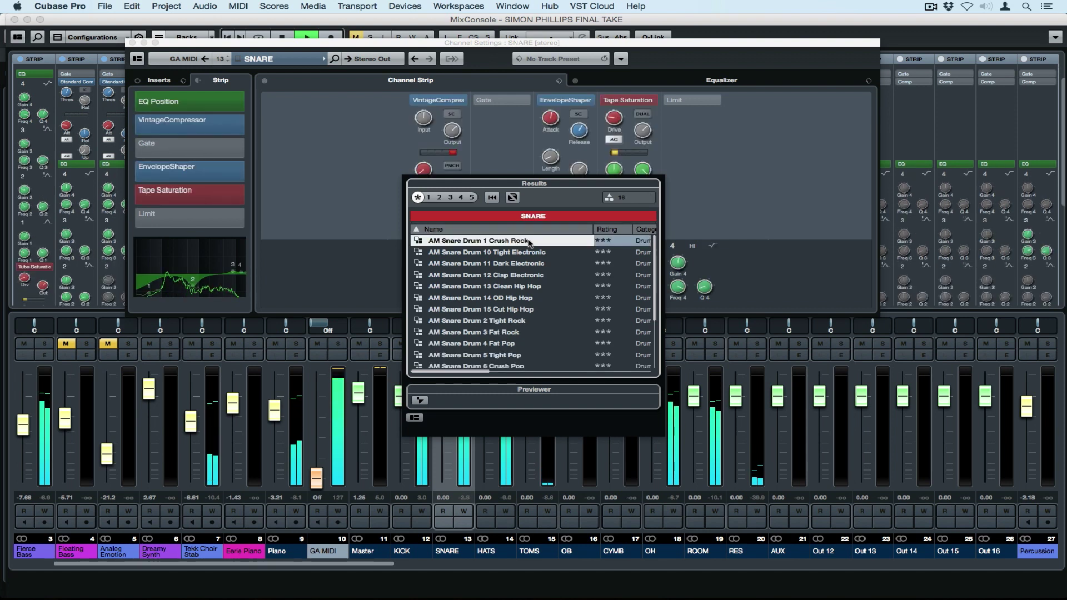
{"action": "left_click_drag", "start_coordinate": [442, 396], "coordinate": [444, 409]}
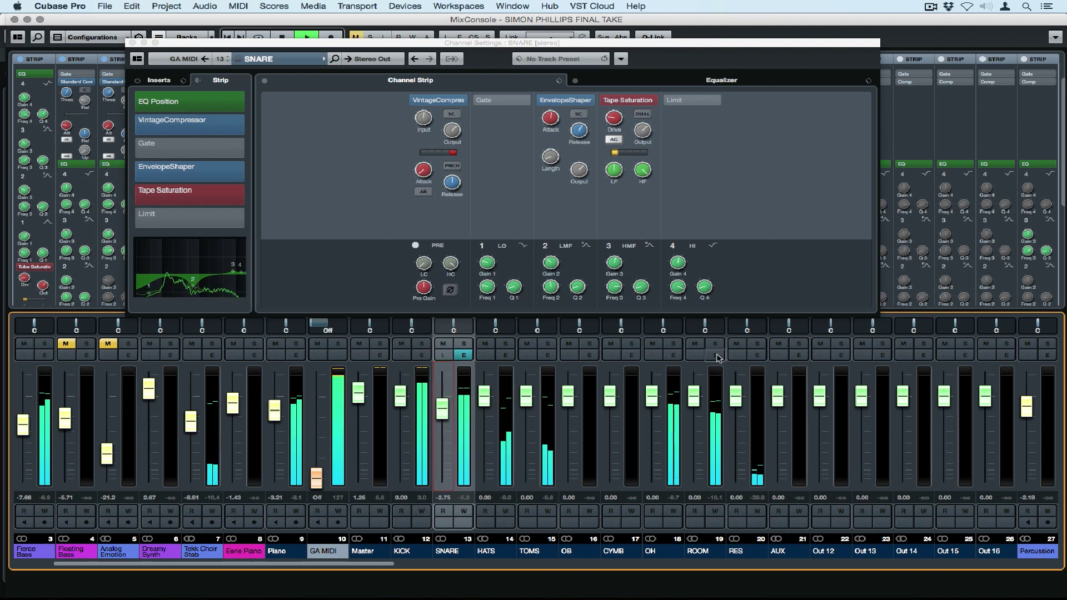
{"action": "left_click", "coordinate": [673, 355]}
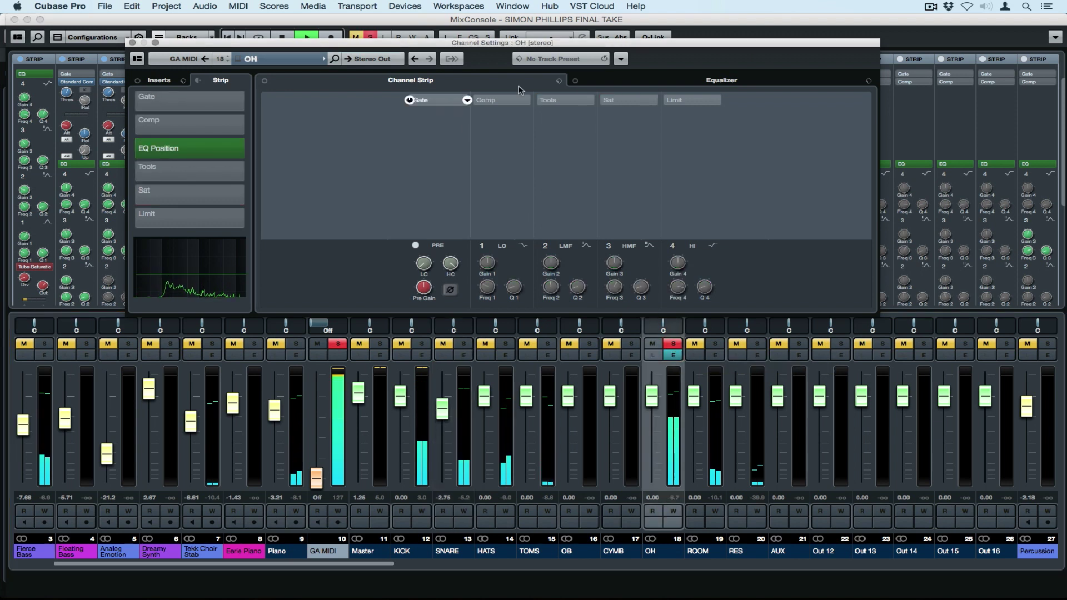
Step: Load AM Drum Overheads GRP 2 Crush Rock onto OH and lower its fader to -2.60
{"action": "left_click", "coordinate": [561, 81]}
{"action": "left_click", "coordinate": [567, 91]}
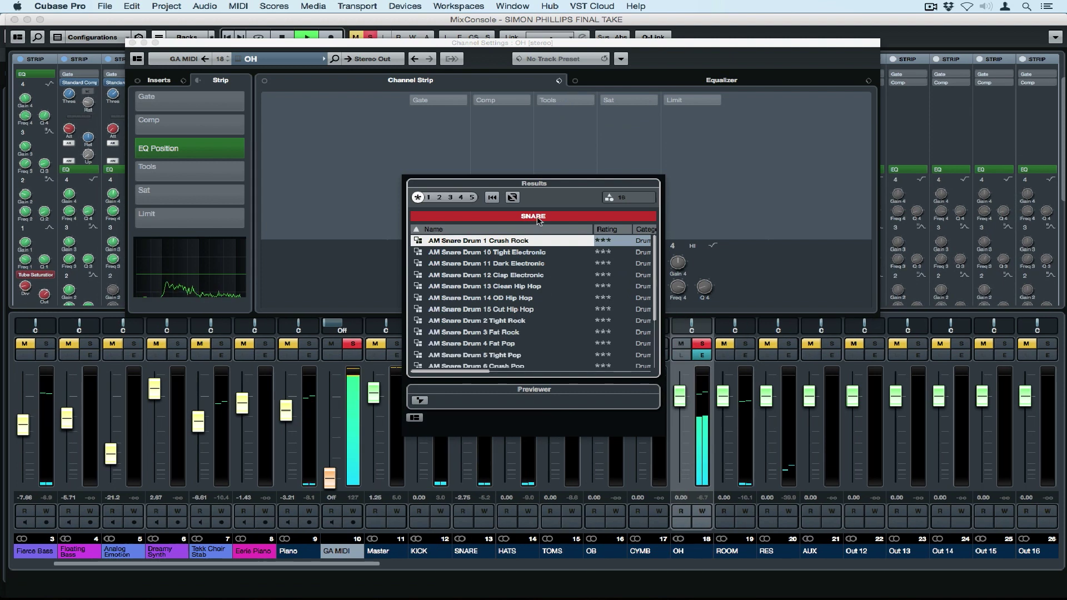
{"action": "left_click", "coordinate": [537, 217]}
{"action": "type", "text": "ov"}
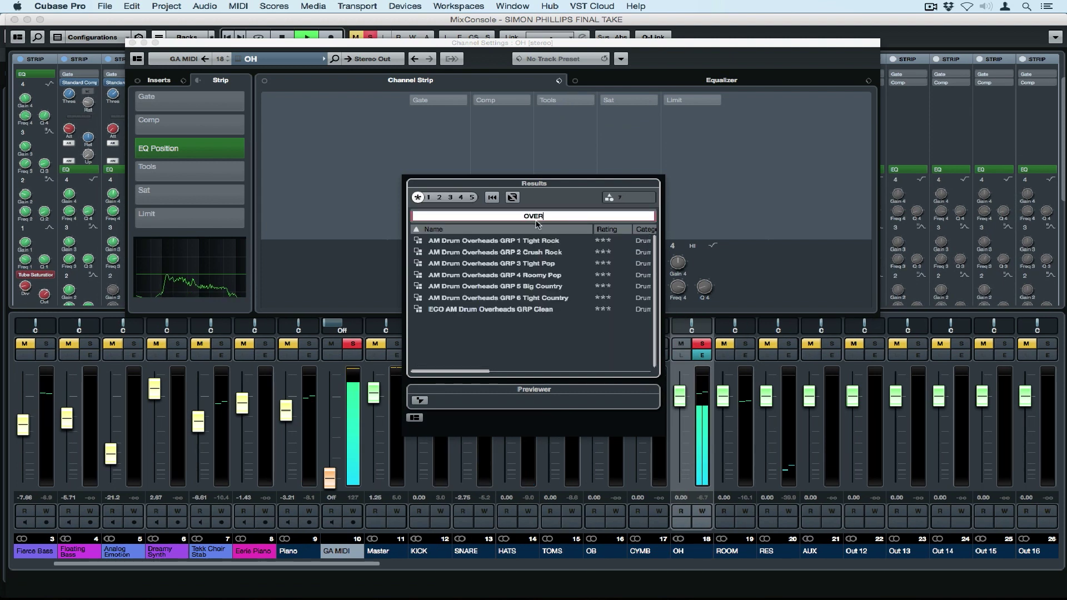
{"action": "left_click", "coordinate": [518, 253]}
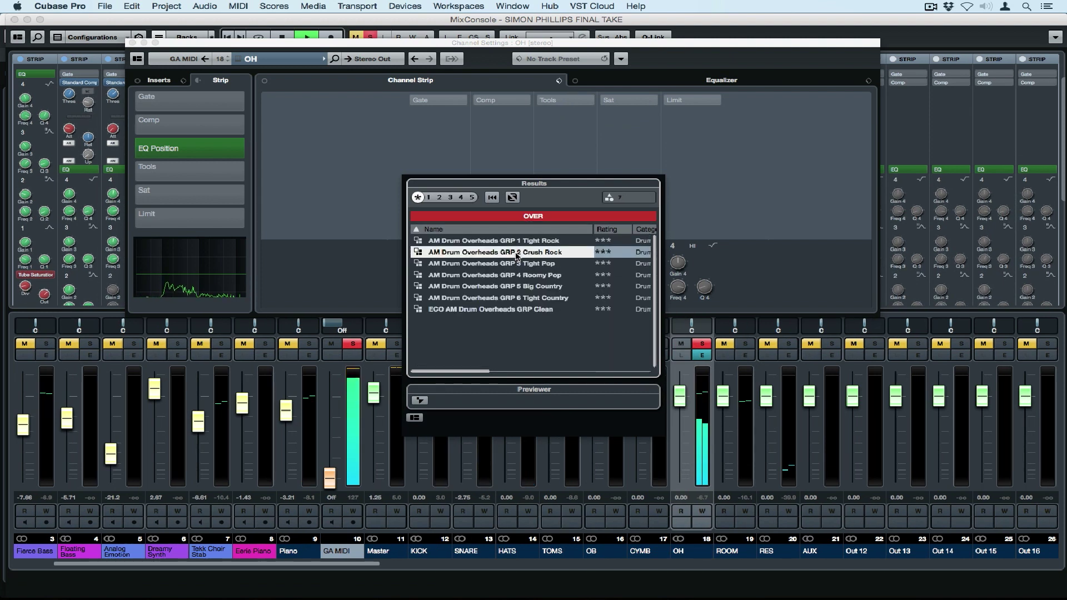
{"action": "left_click", "coordinate": [685, 400]}
{"action": "left_click_drag", "start_coordinate": [685, 414], "coordinate": [682, 410]}
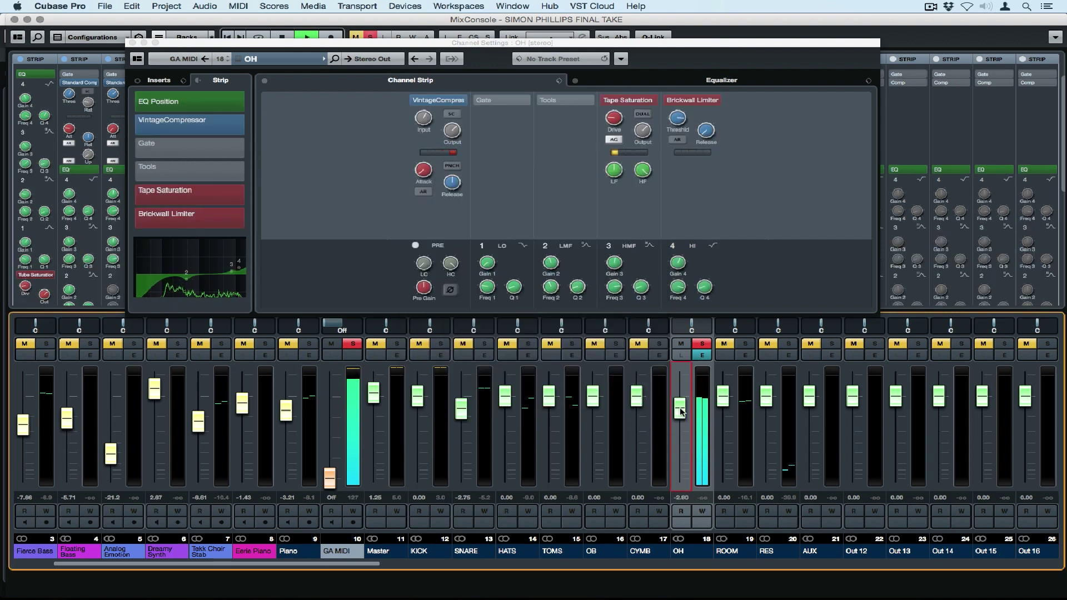
{"action": "left_click", "coordinate": [650, 83]}
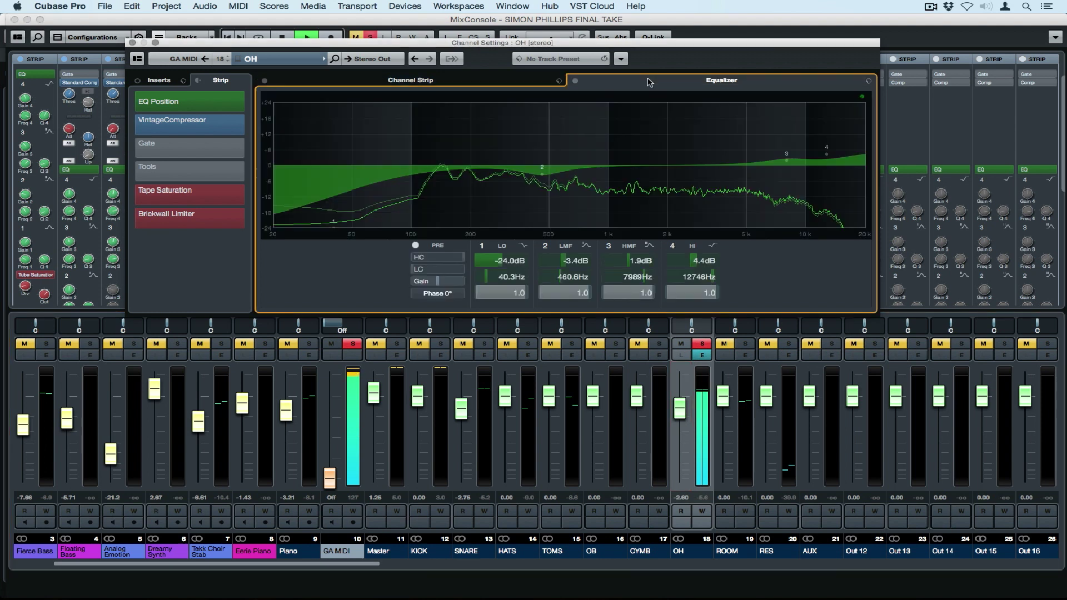
Step: Unsolo OH, drop it to -15.5, set HATS to -6.18 panned L65, and SNARE to -3.53
{"action": "left_click", "coordinate": [699, 346]}
{"action": "left_click_drag", "start_coordinate": [680, 408], "coordinate": [725, 427]}
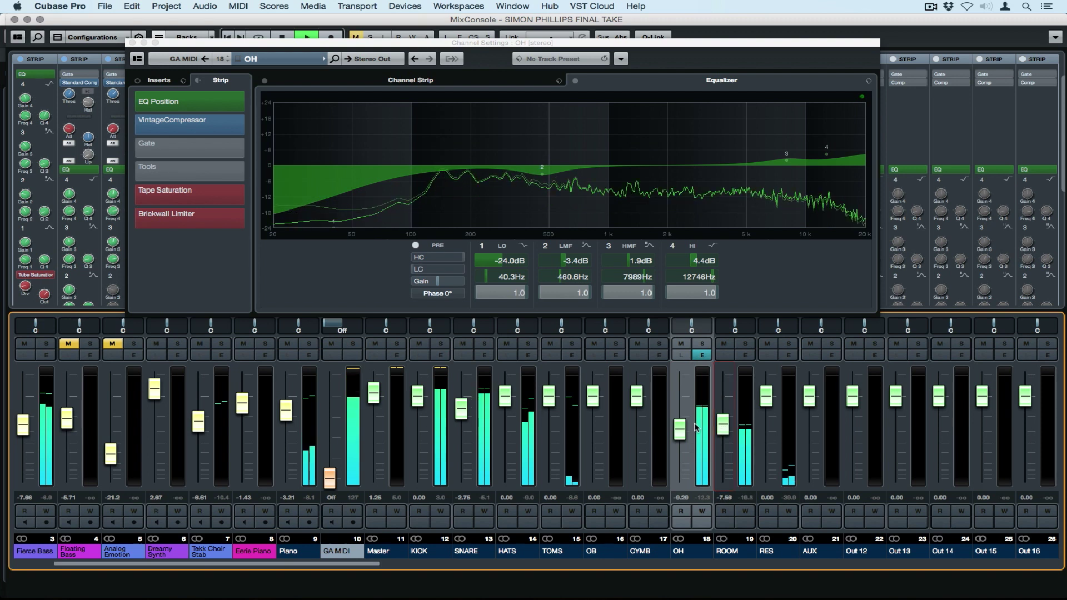
{"action": "left_click_drag", "start_coordinate": [679, 429], "coordinate": [680, 445]}
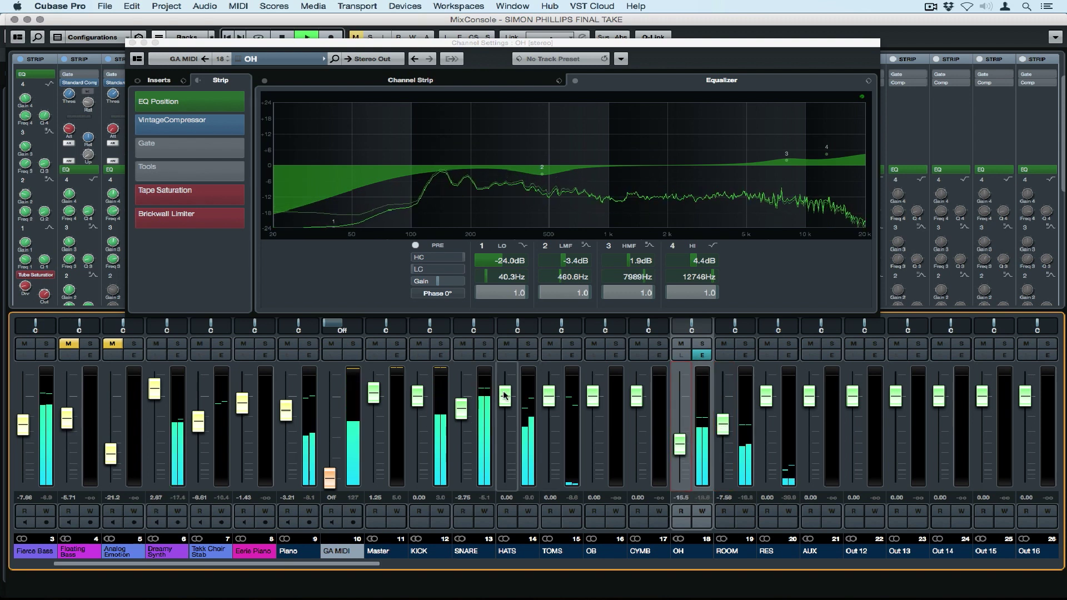
{"action": "left_click_drag", "start_coordinate": [504, 396], "coordinate": [505, 413]}
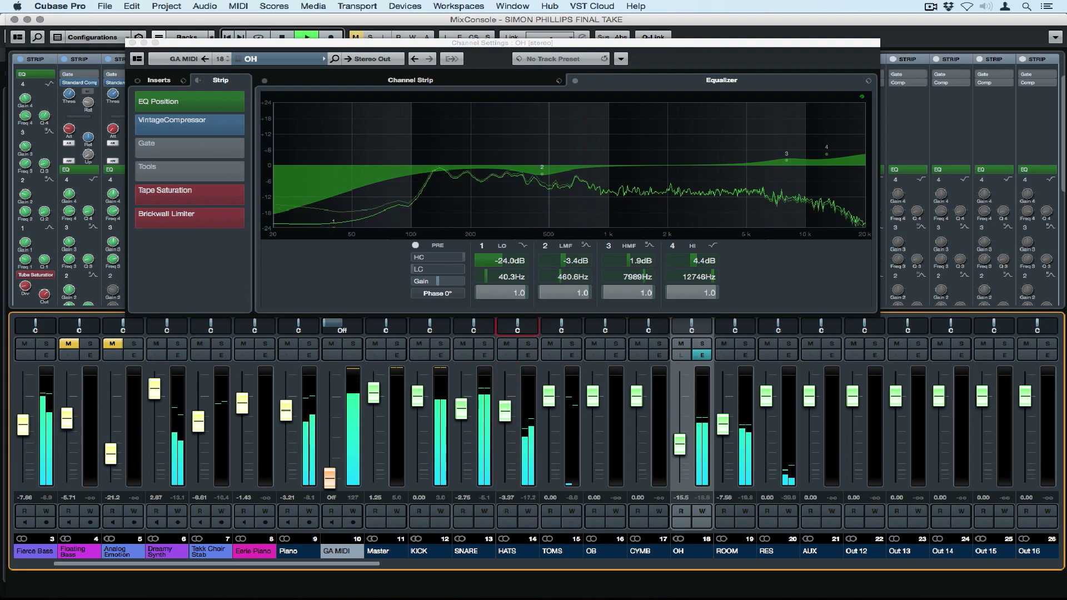
{"action": "left_click_drag", "start_coordinate": [517, 327], "coordinate": [503, 327]}
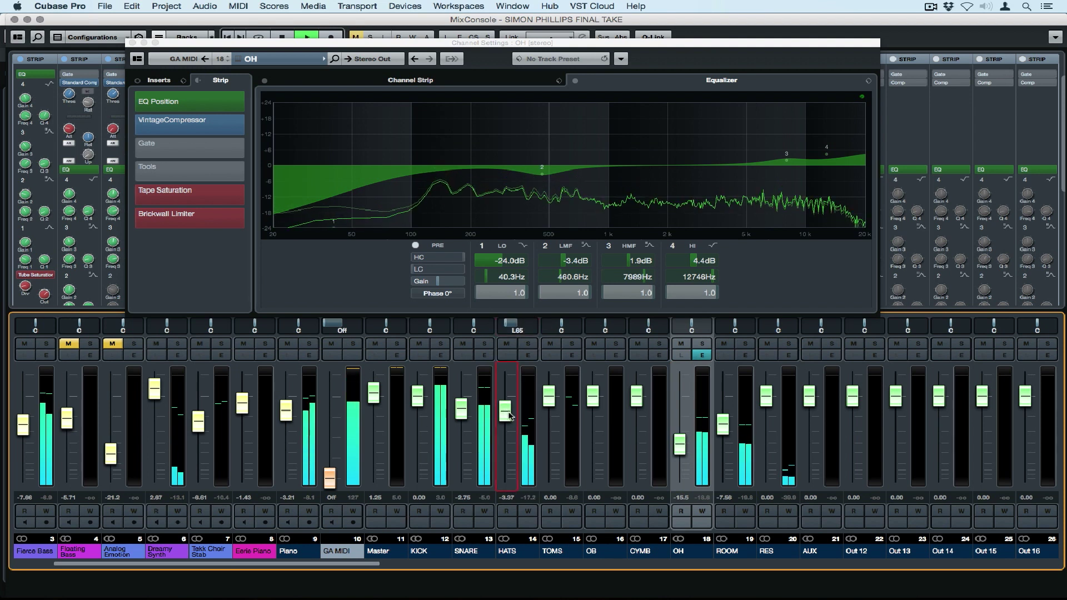
{"action": "left_click_drag", "start_coordinate": [509, 423], "coordinate": [416, 395]}
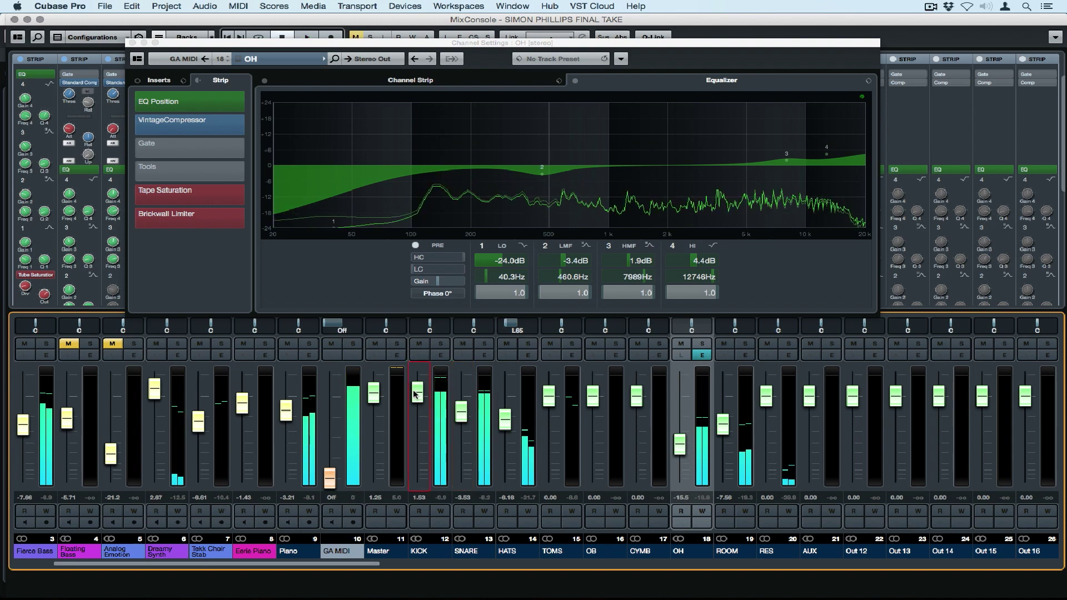
{"action": "key", "text": "super+w"}
Step: Add an FX channel fed from SNARE and choose the REVelation reverb as its effect
{"action": "left_click", "coordinate": [474, 73]}
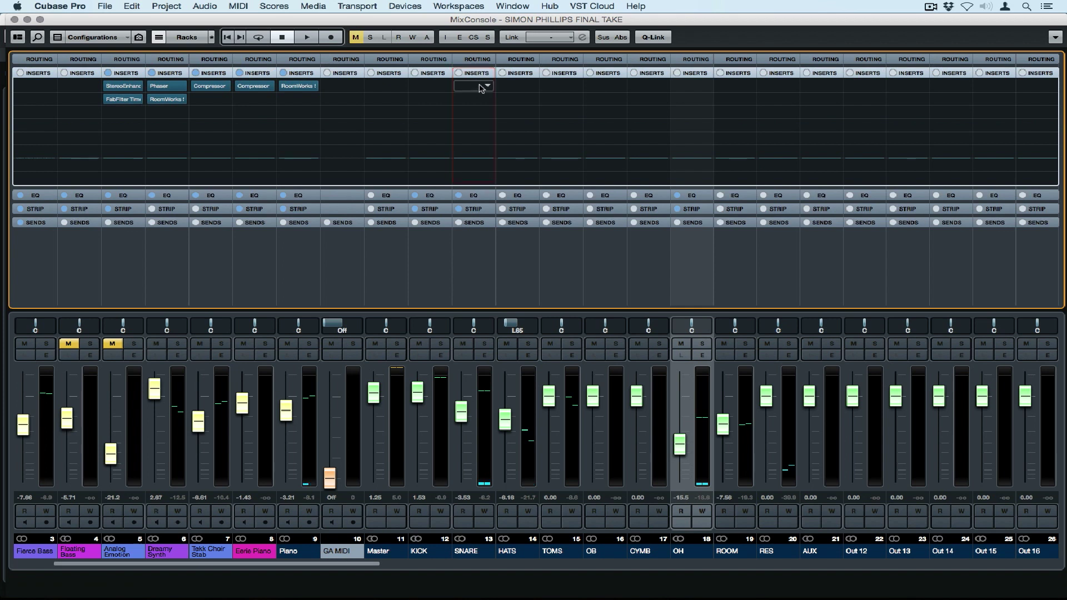
{"action": "left_click", "coordinate": [468, 550]}
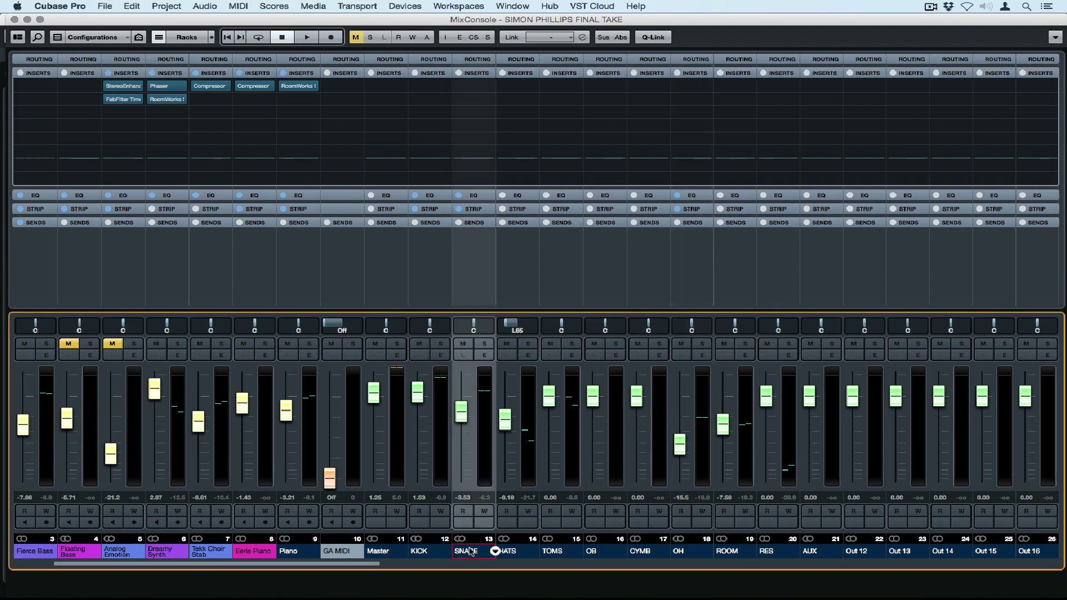
{"action": "right_click", "coordinate": [470, 551]}
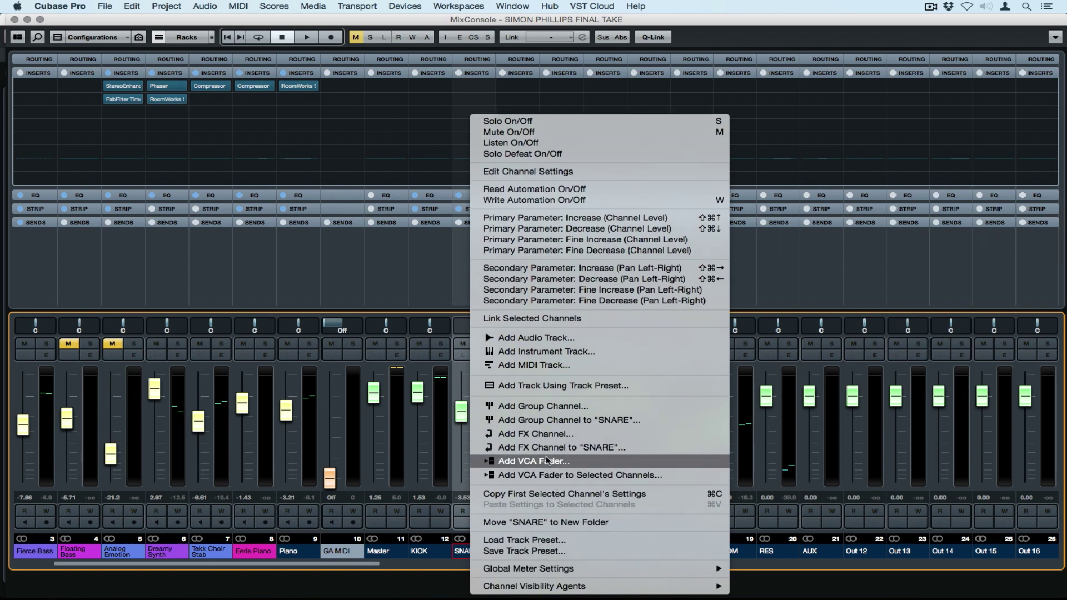
{"action": "left_click", "coordinate": [546, 449]}
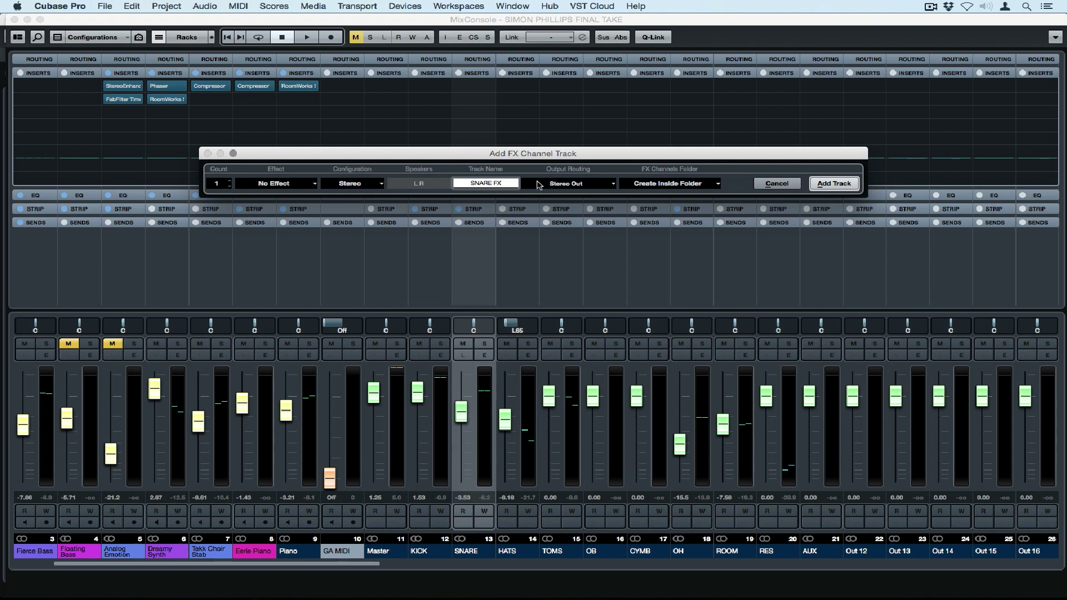
{"action": "left_click", "coordinate": [280, 185]}
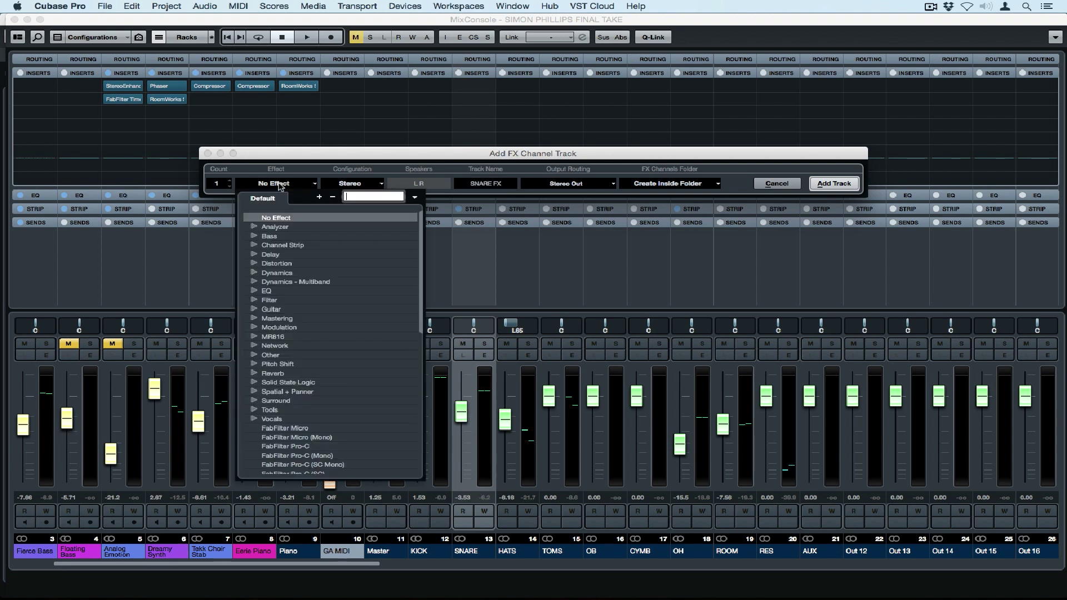
{"action": "type", "text": "REV"}
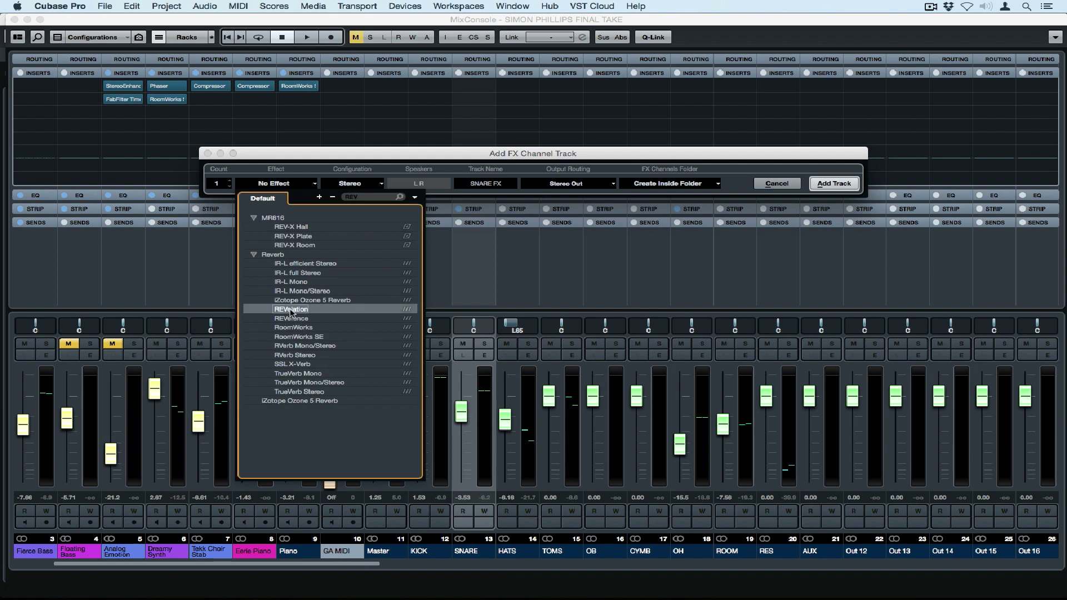
{"action": "left_click", "coordinate": [291, 310]}
Step: Create the SNARE FX channel, start playback and load REVelation's Studio ERs Dark preset
{"action": "left_click", "coordinate": [835, 184]}
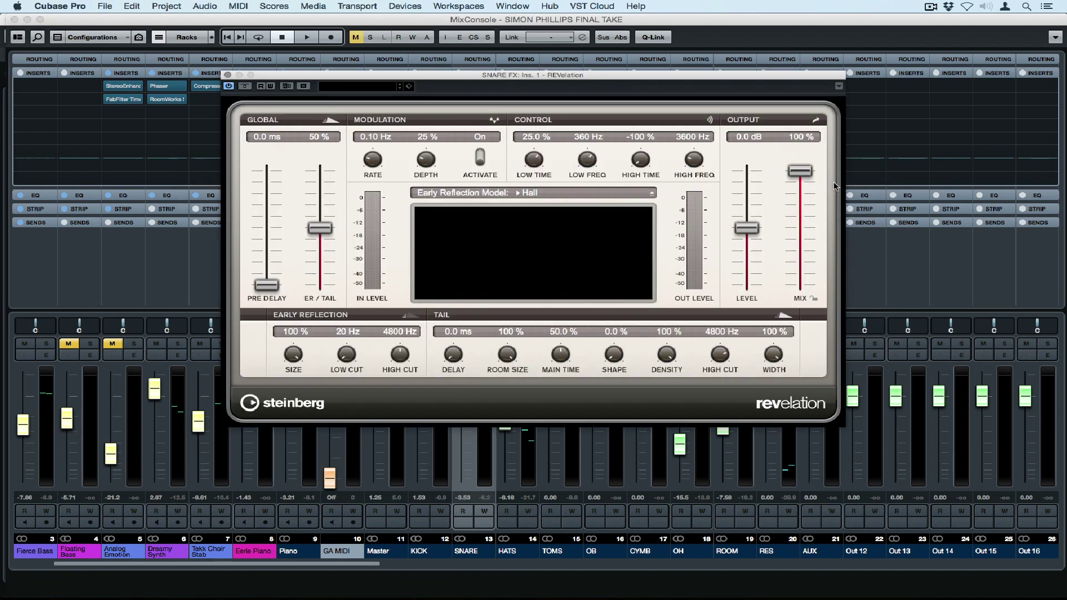
{"action": "key", "text": "space"}
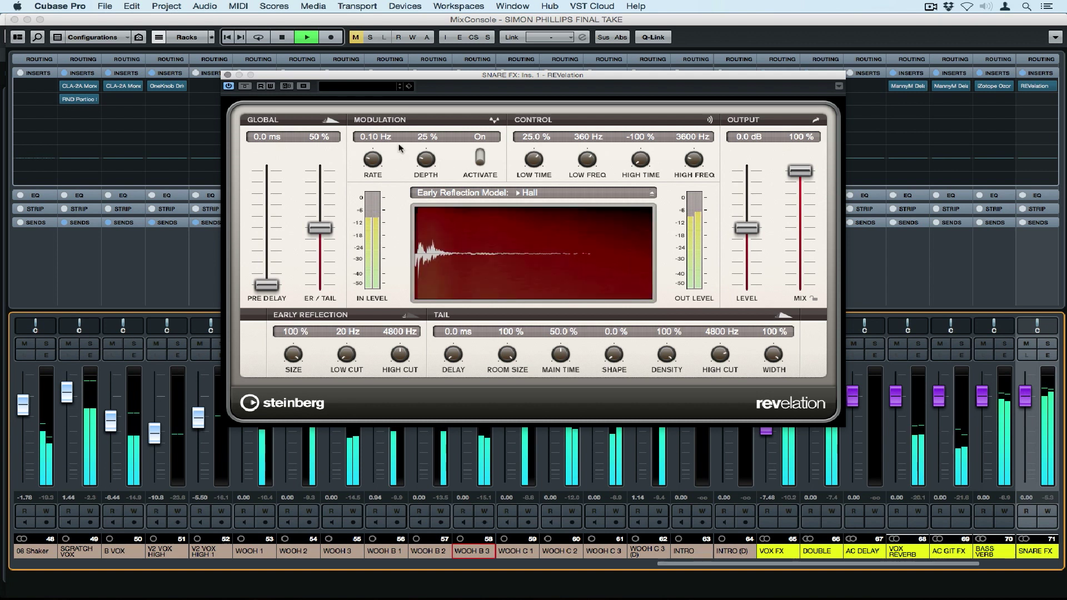
{"action": "left_click", "coordinate": [353, 86]}
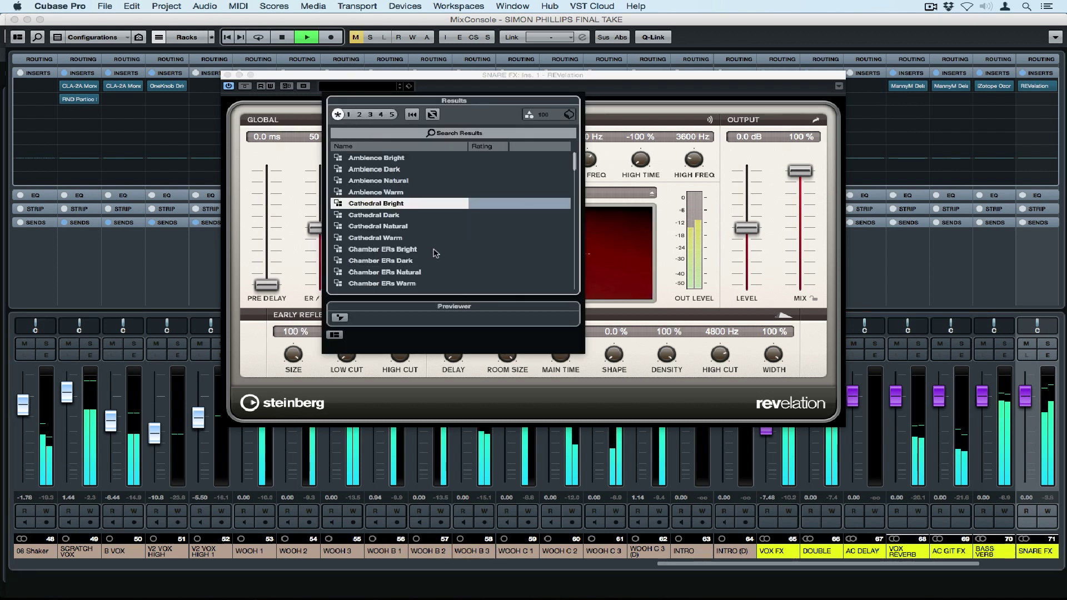
{"action": "left_click", "coordinate": [377, 158]}
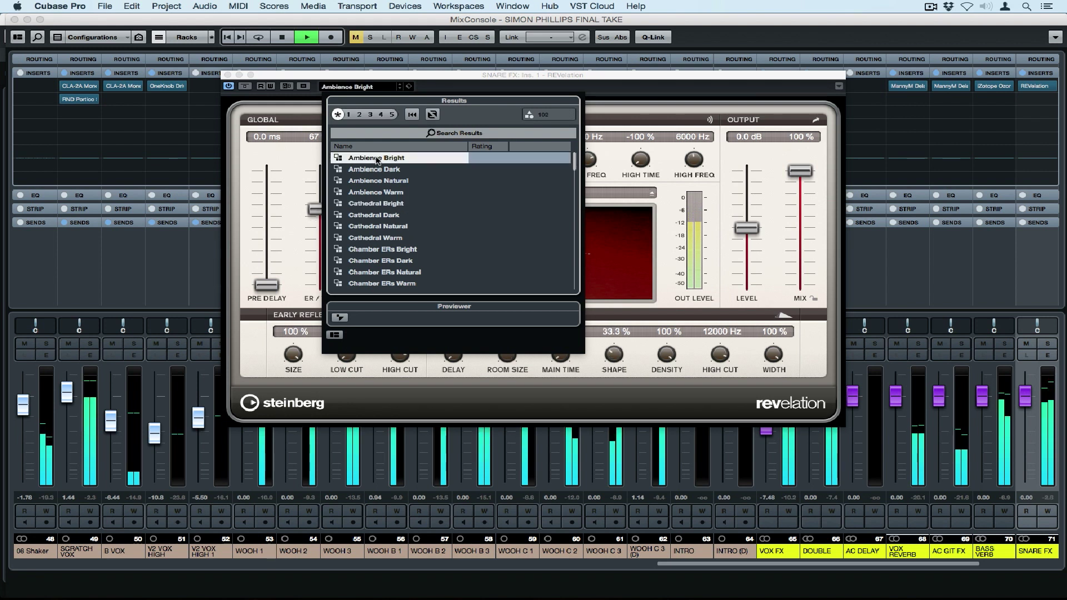
{"action": "scroll", "coordinate": [404, 215], "scroll_direction": "down", "scroll_amount": 10}
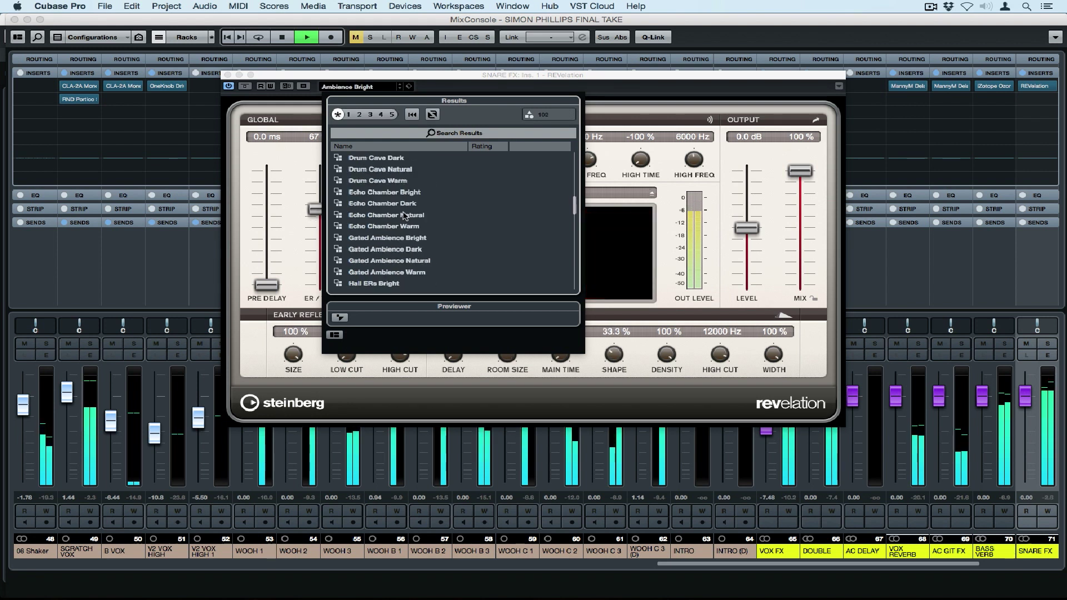
{"action": "scroll", "coordinate": [404, 216], "scroll_direction": "down", "scroll_amount": 10}
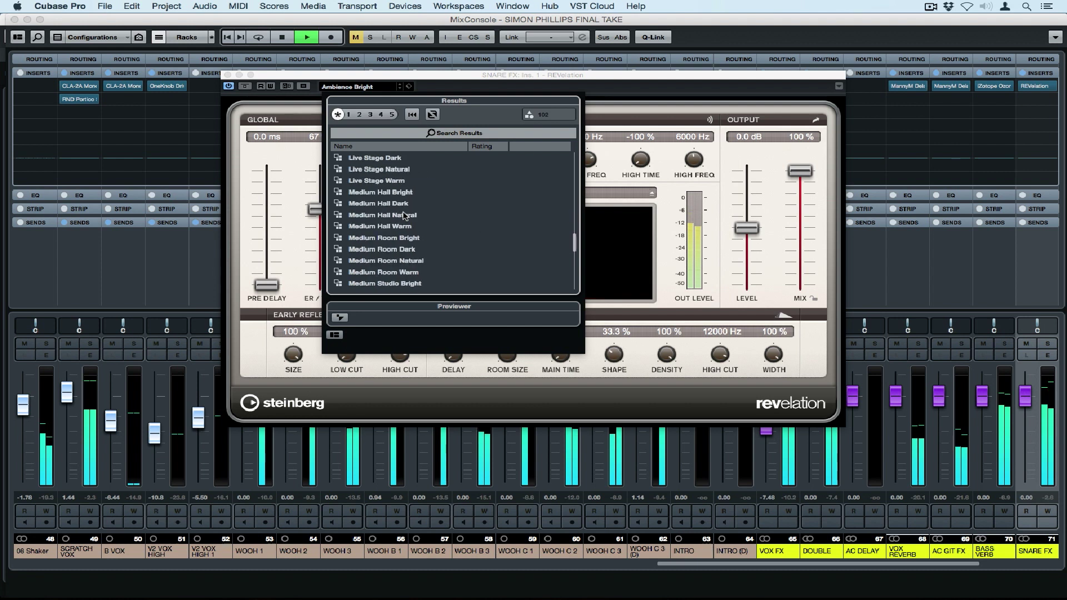
{"action": "scroll", "coordinate": [404, 216], "scroll_direction": "down", "scroll_amount": 5}
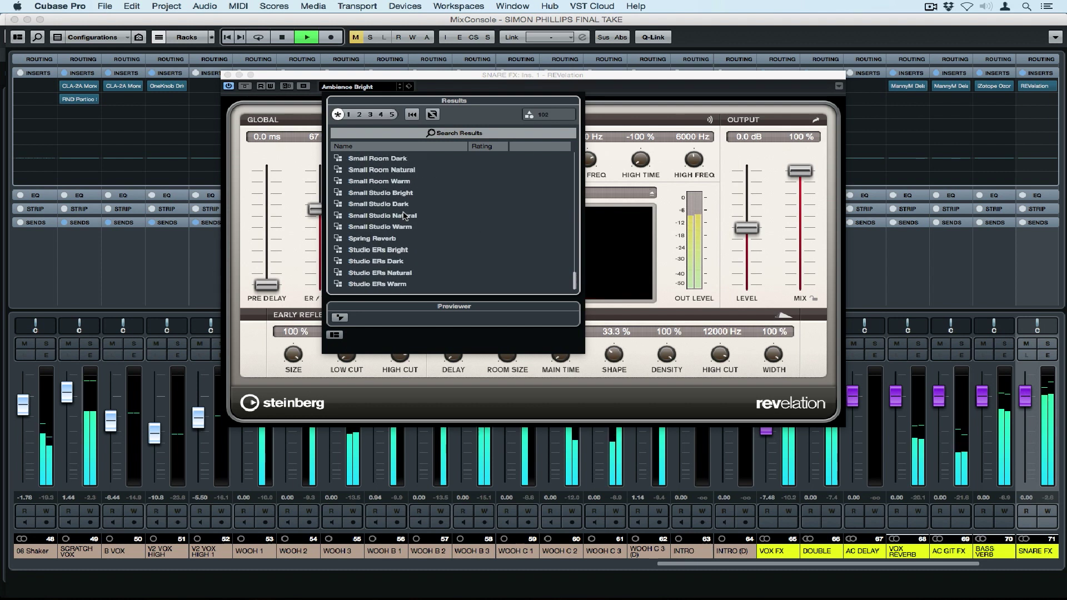
{"action": "double_click", "coordinate": [374, 262]}
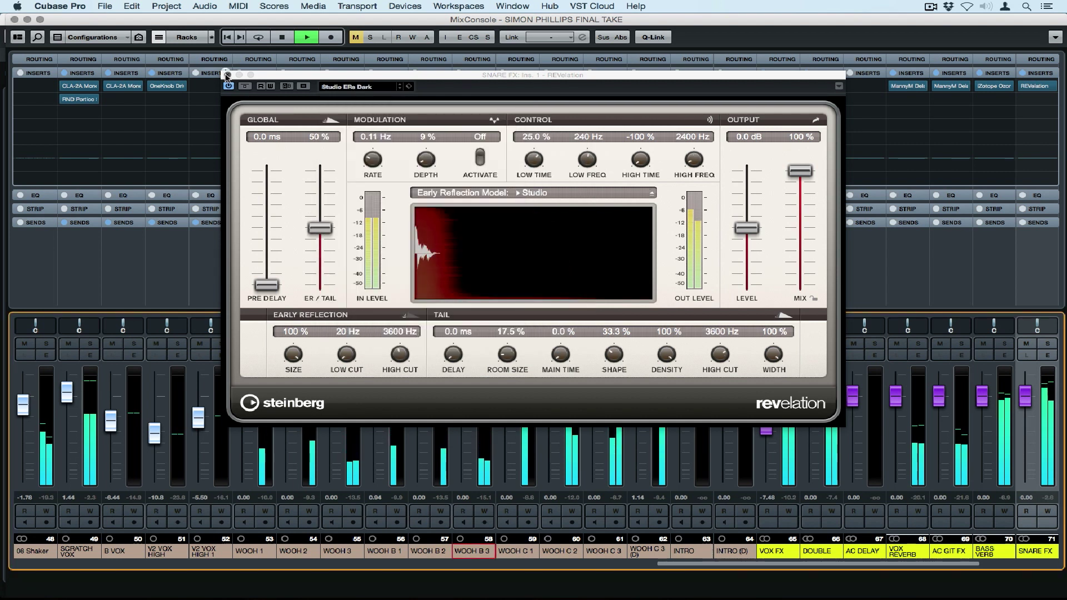
{"action": "left_click", "coordinate": [226, 75]}
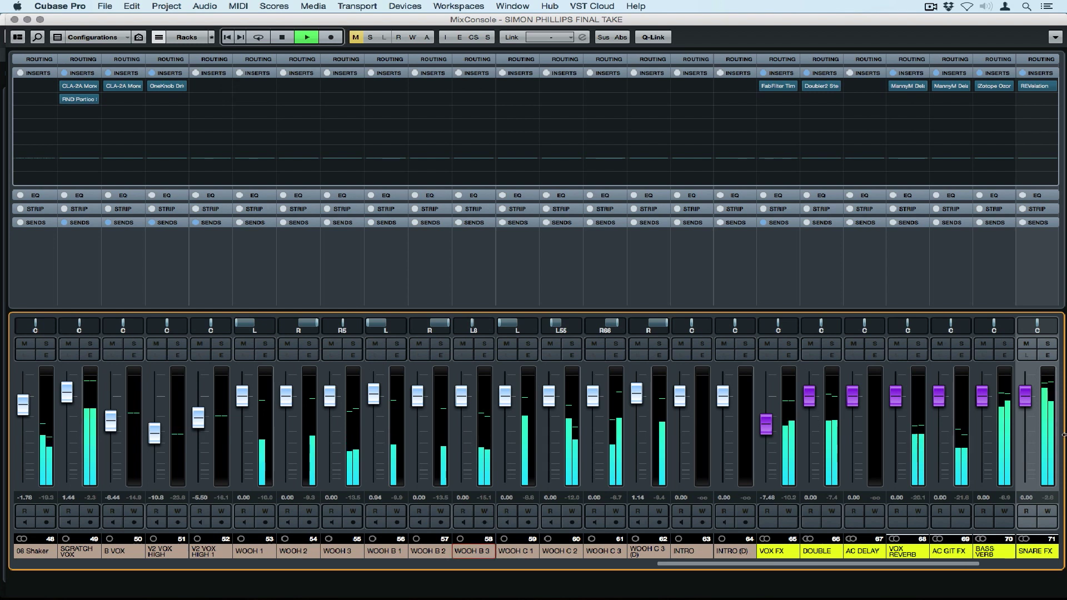
Step: With the snare soloed, retune SNARE's EQ band 2 to a -10.3 dB cut at 308.2 Hz, then unsolo
{"action": "left_click", "coordinate": [1047, 344]}
{"action": "key", "text": "F3"}
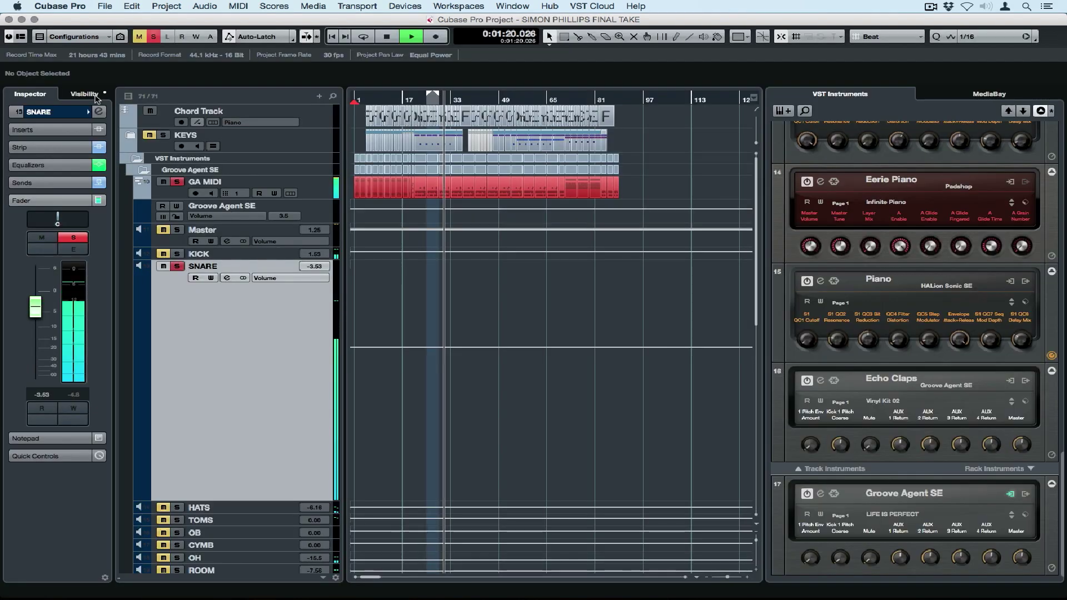
{"action": "left_click", "coordinate": [98, 111]}
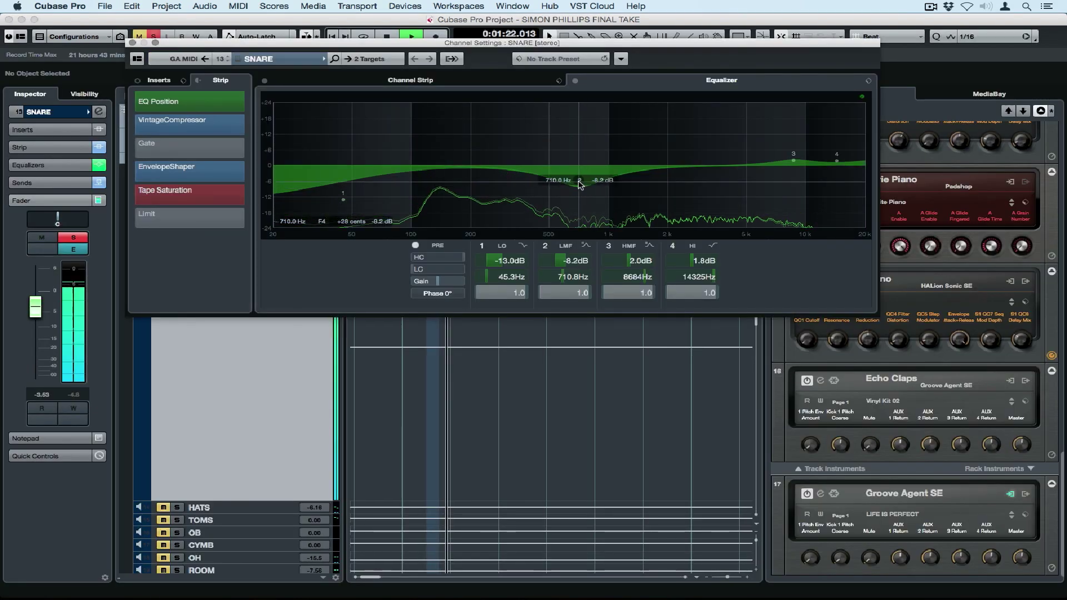
{"action": "left_click_drag", "start_coordinate": [593, 189], "coordinate": [508, 194]}
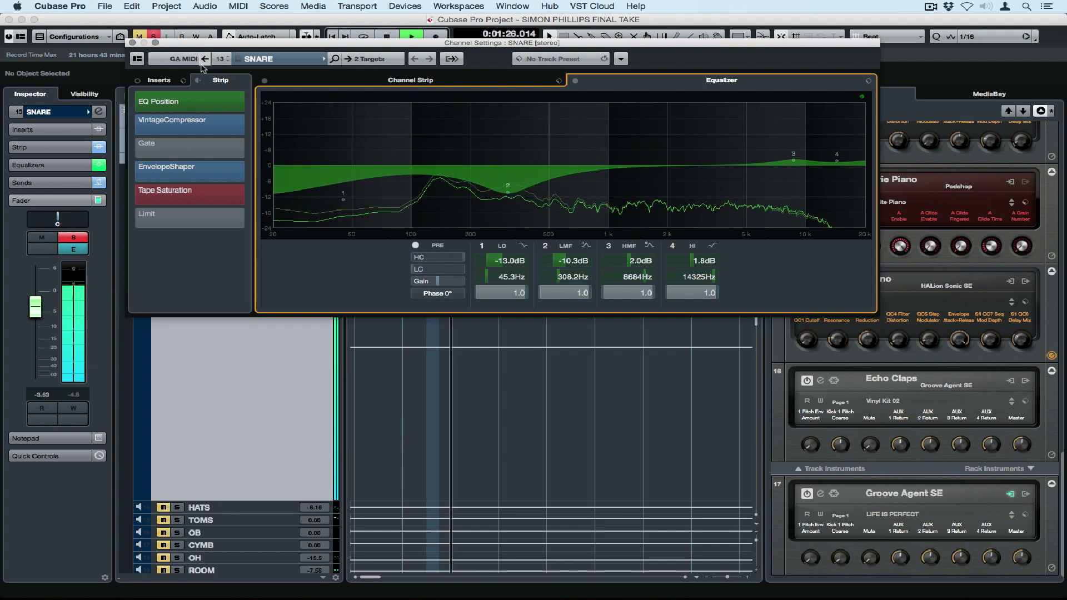
{"action": "left_click", "coordinate": [142, 39]}
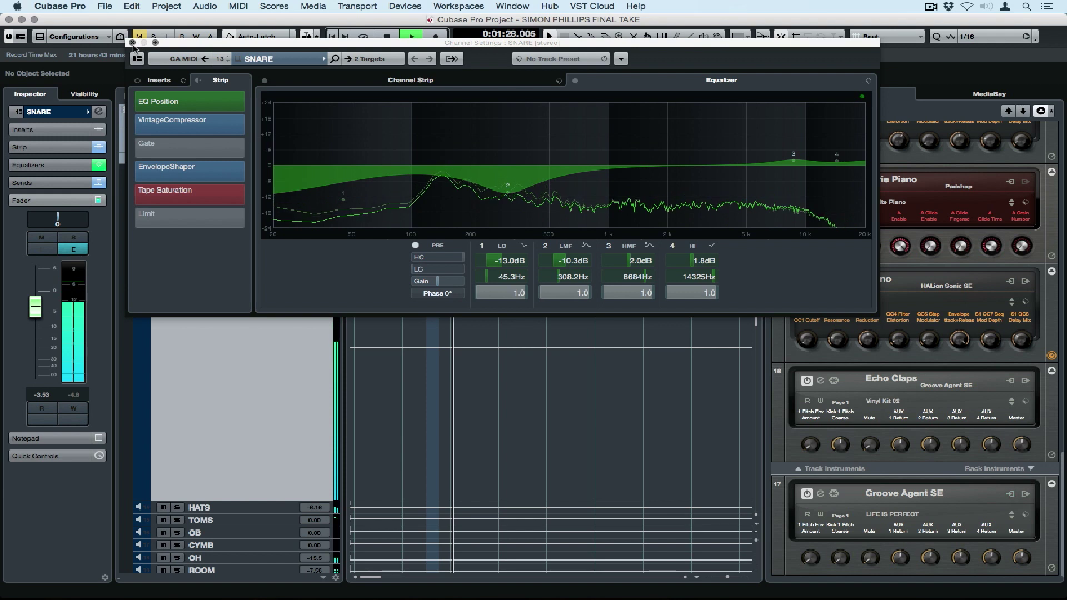
{"action": "left_click", "coordinate": [143, 42]}
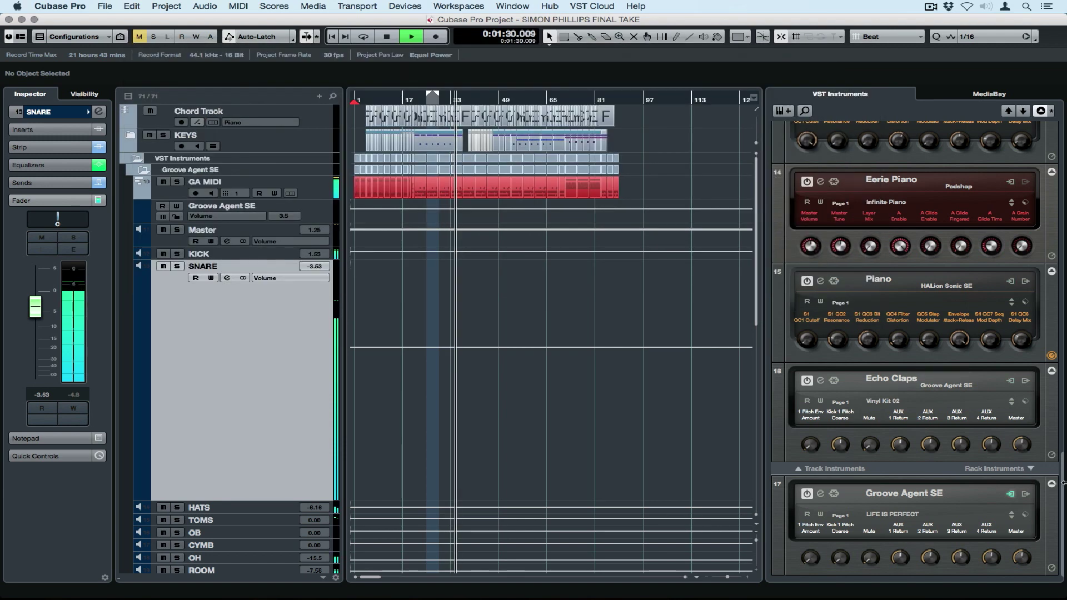
Step: Open Groove Agent SE4's kit editing page with the Main Snare Rimshot pad selected
{"action": "left_click", "coordinate": [821, 495]}
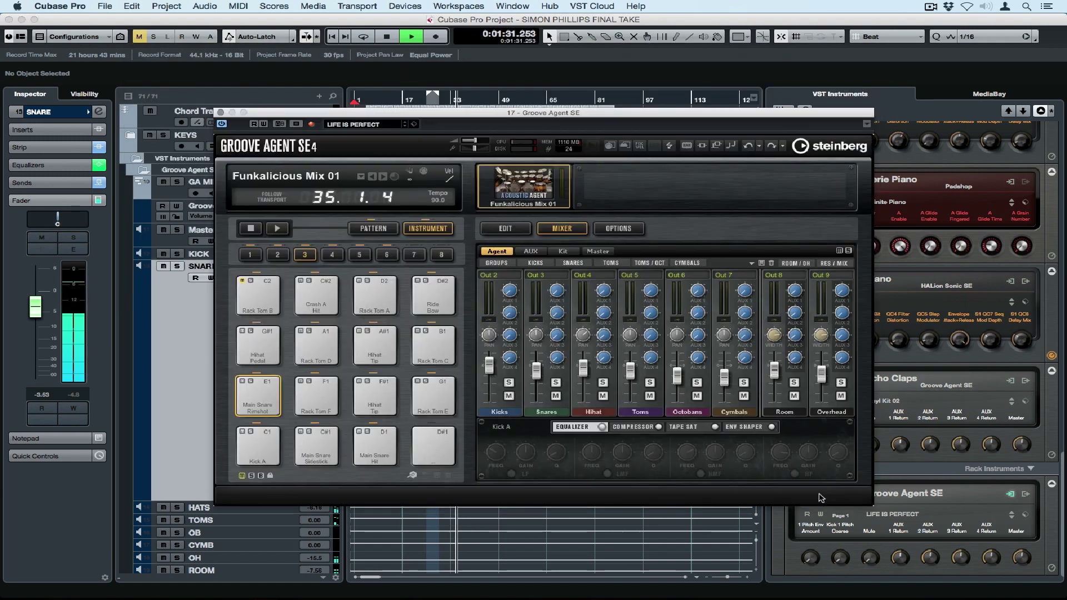
{"action": "left_click", "coordinate": [269, 387]}
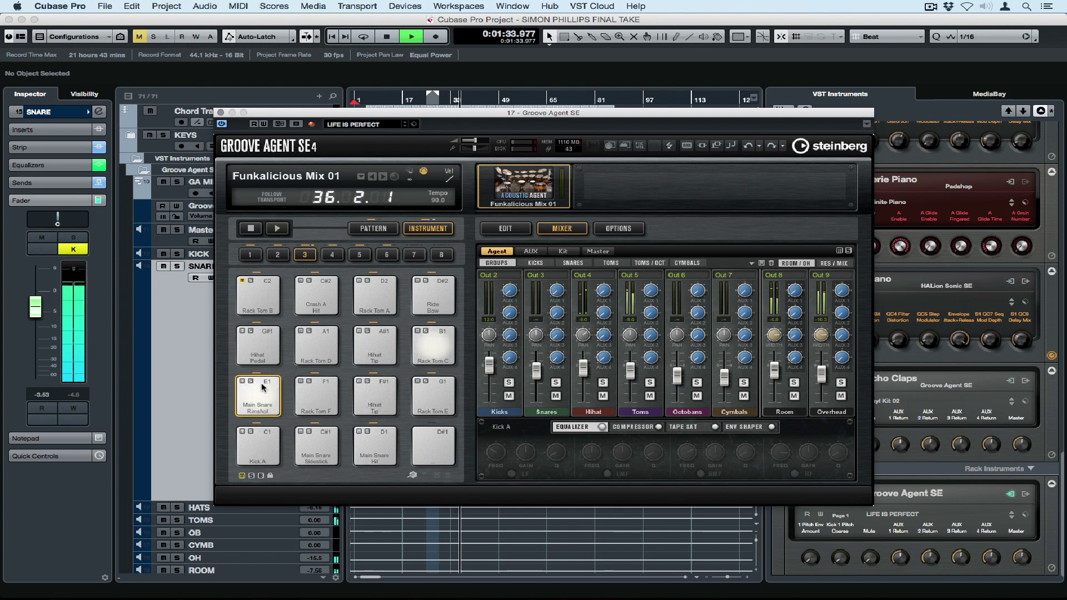
{"action": "left_click", "coordinate": [492, 228]}
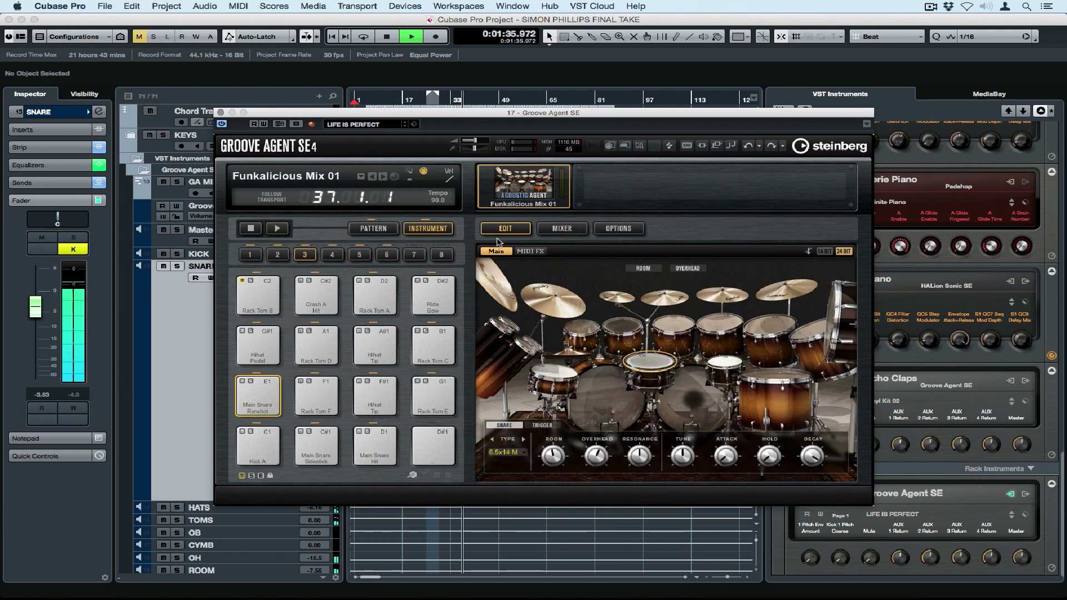
Step: Step the Main Snare's drum type to the next 6.5x14 model, Dist 2
{"action": "left_click", "coordinate": [553, 427]}
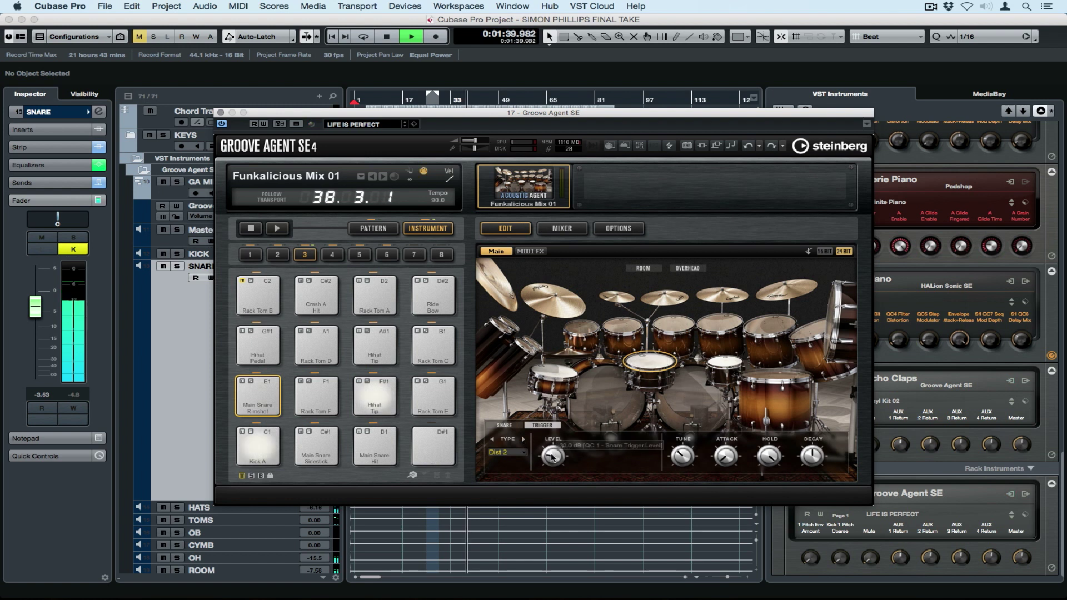
{"action": "mouse_move", "coordinate": [551, 446]}
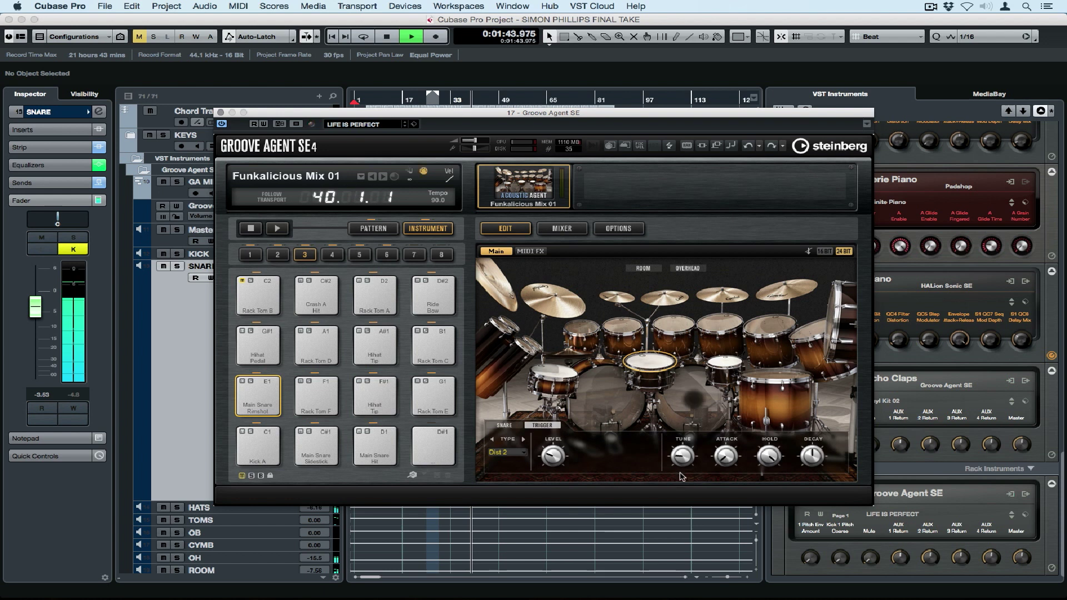
{"action": "left_click", "coordinate": [503, 426]}
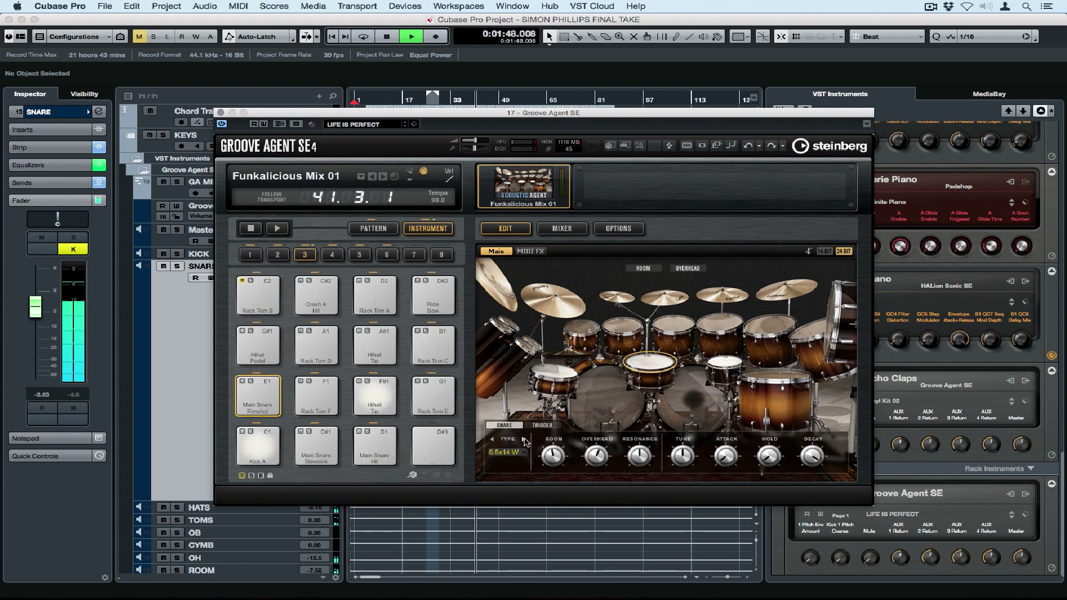
{"action": "left_click", "coordinate": [526, 442]}
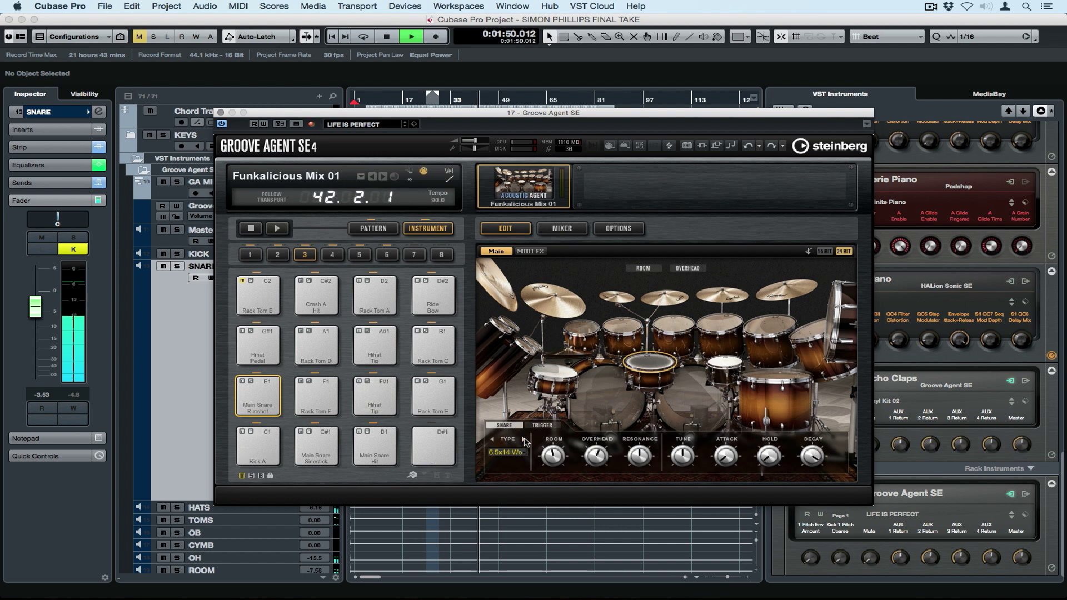